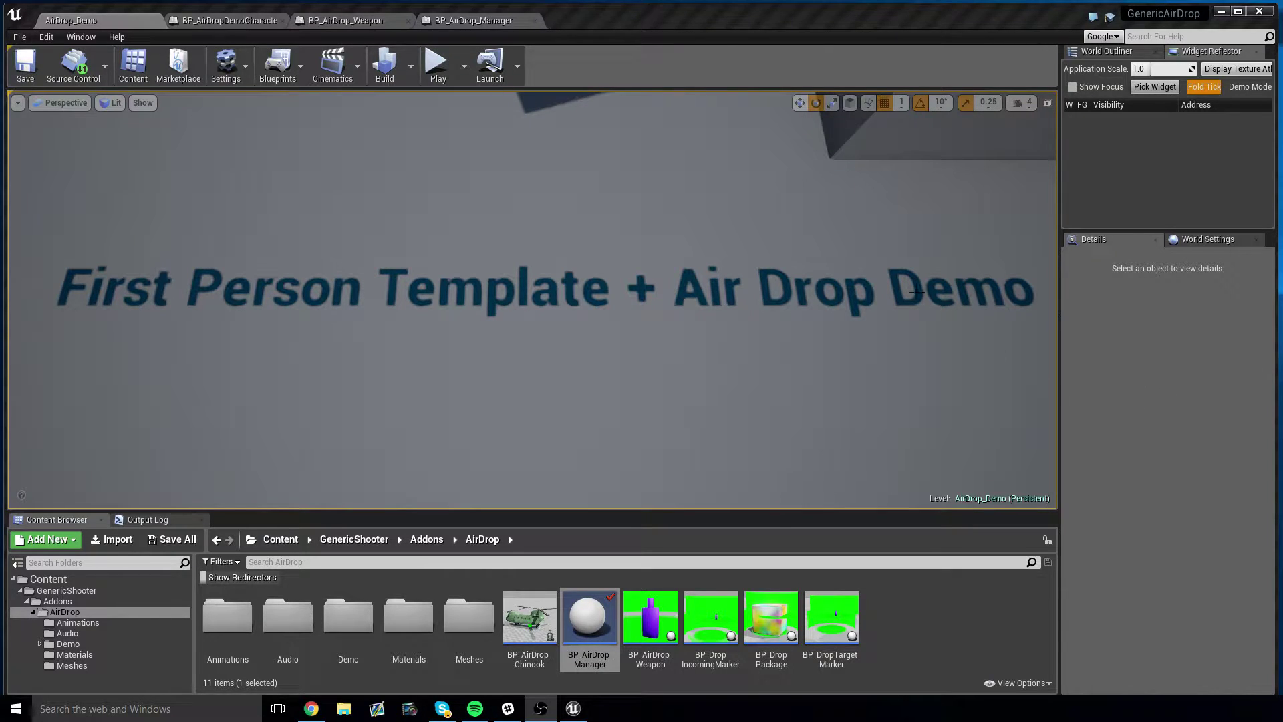
Step: Run a two-player preview of the level, move around in the second client window with the air drop marker, and stop the preview
click(464, 52)
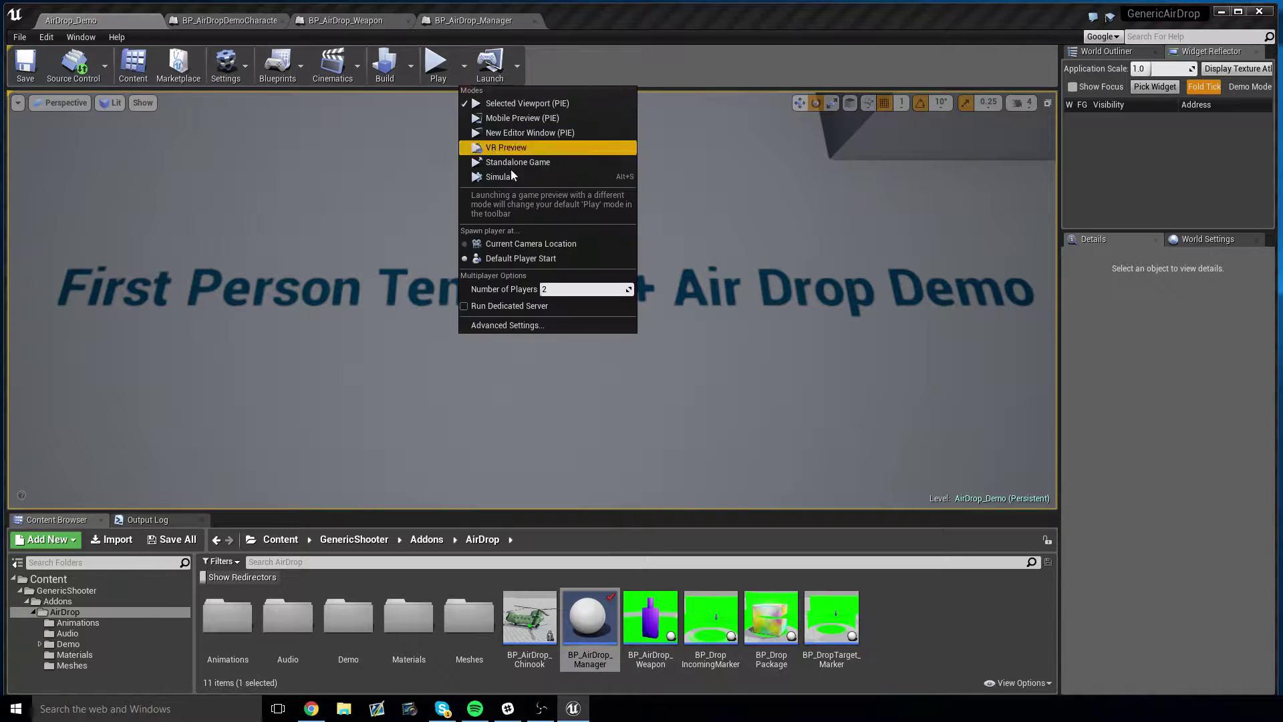
click(527, 67)
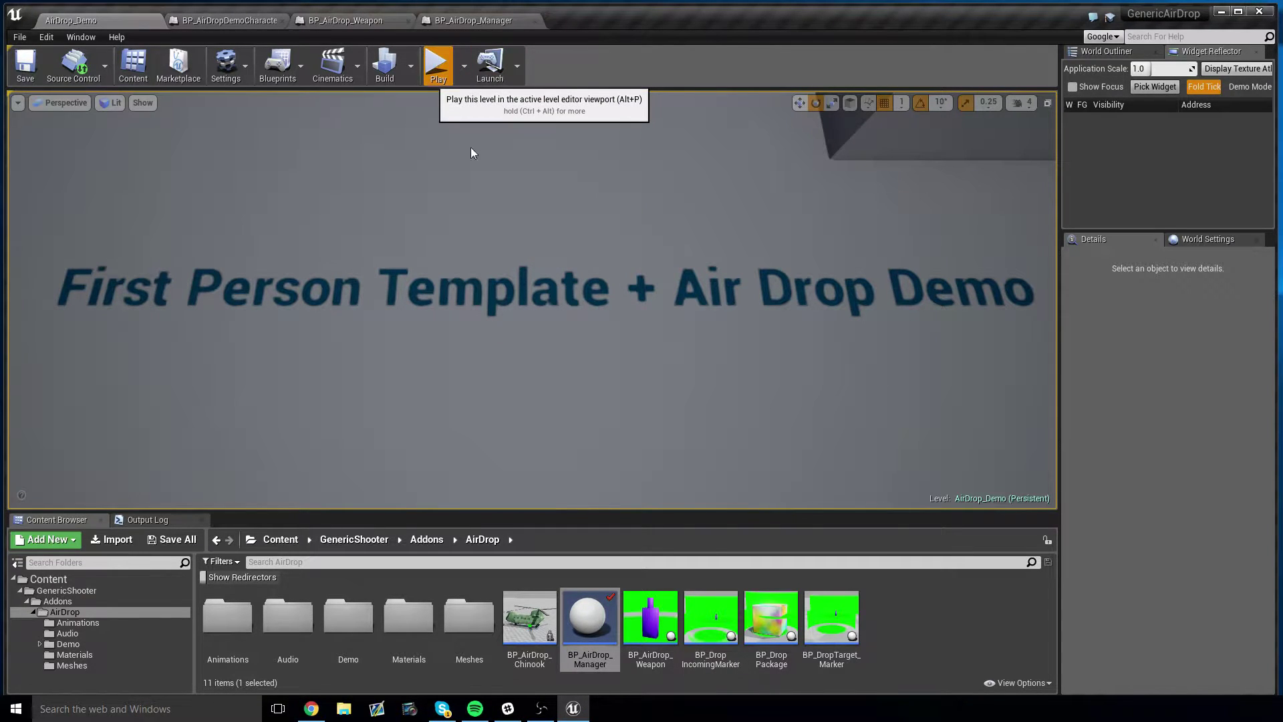
key(alt+Tab)
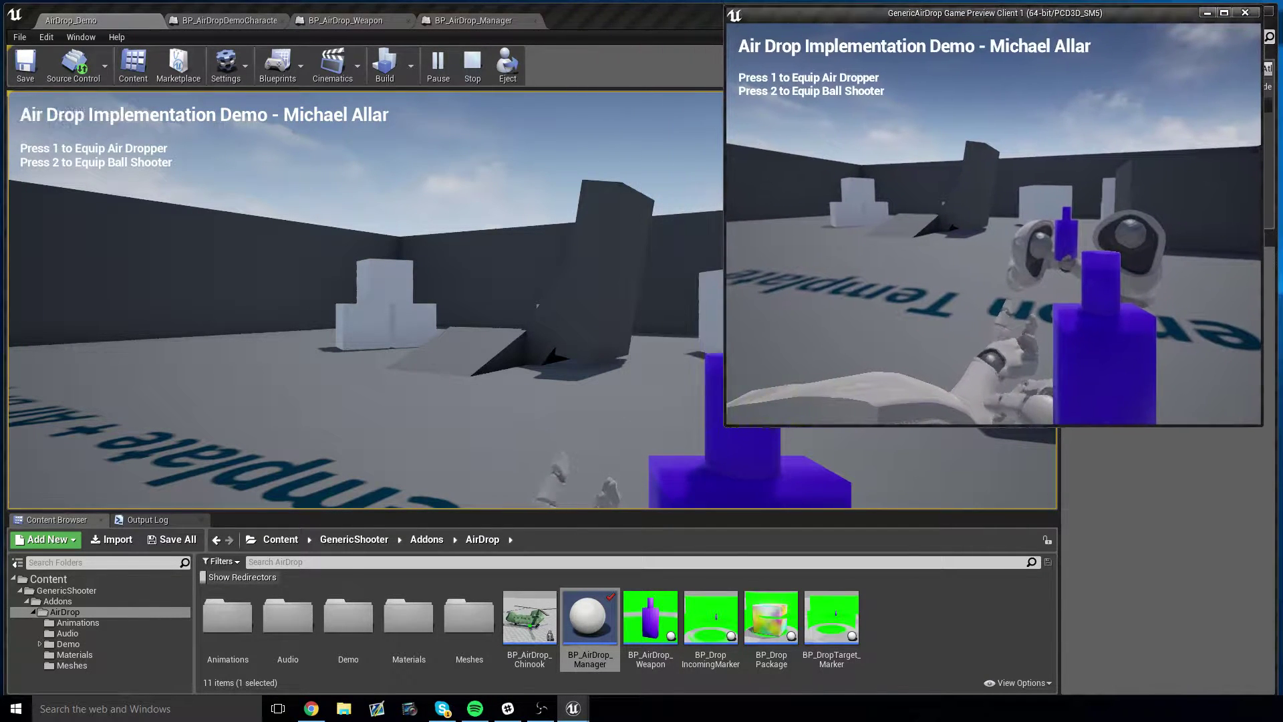
key(w)
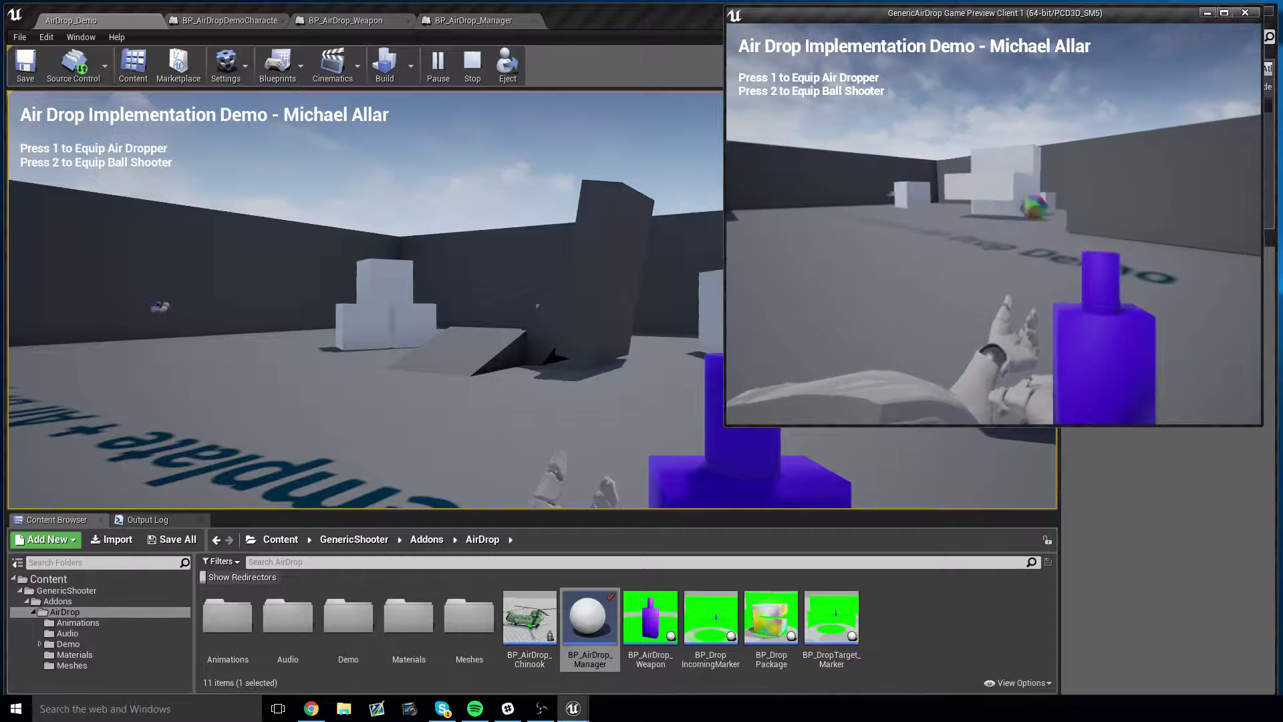
key(w)
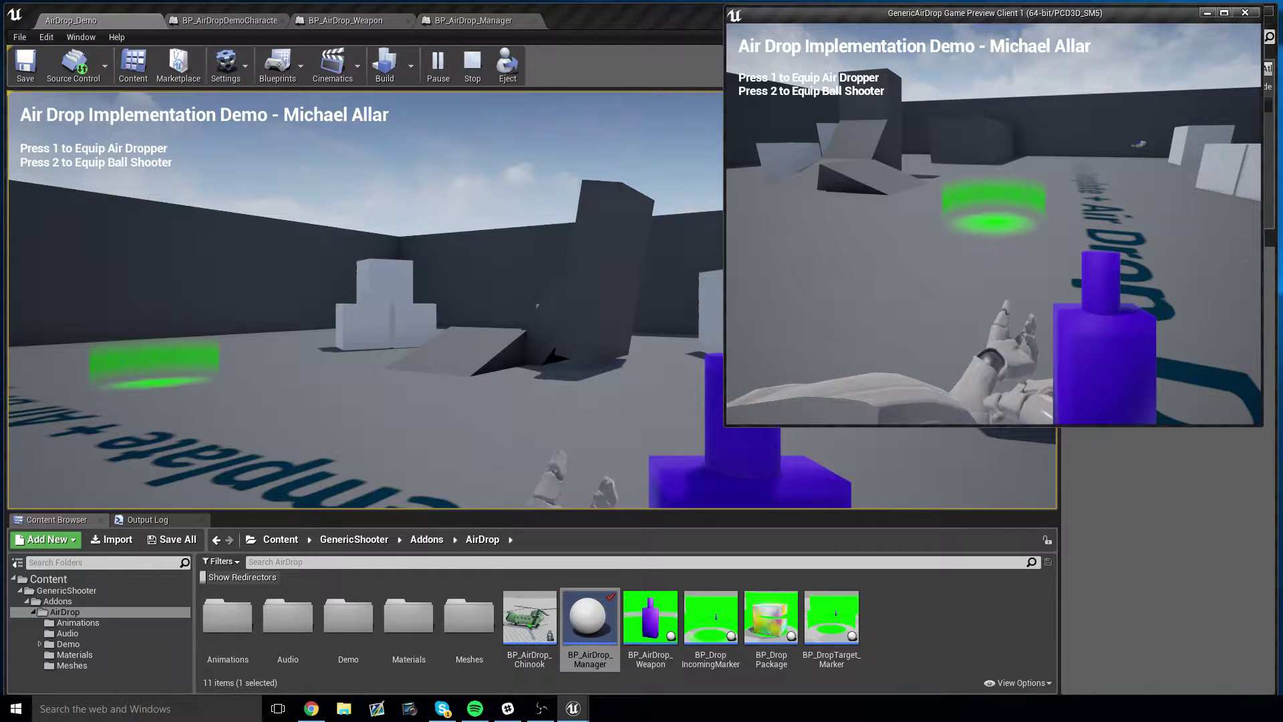
key(Escape)
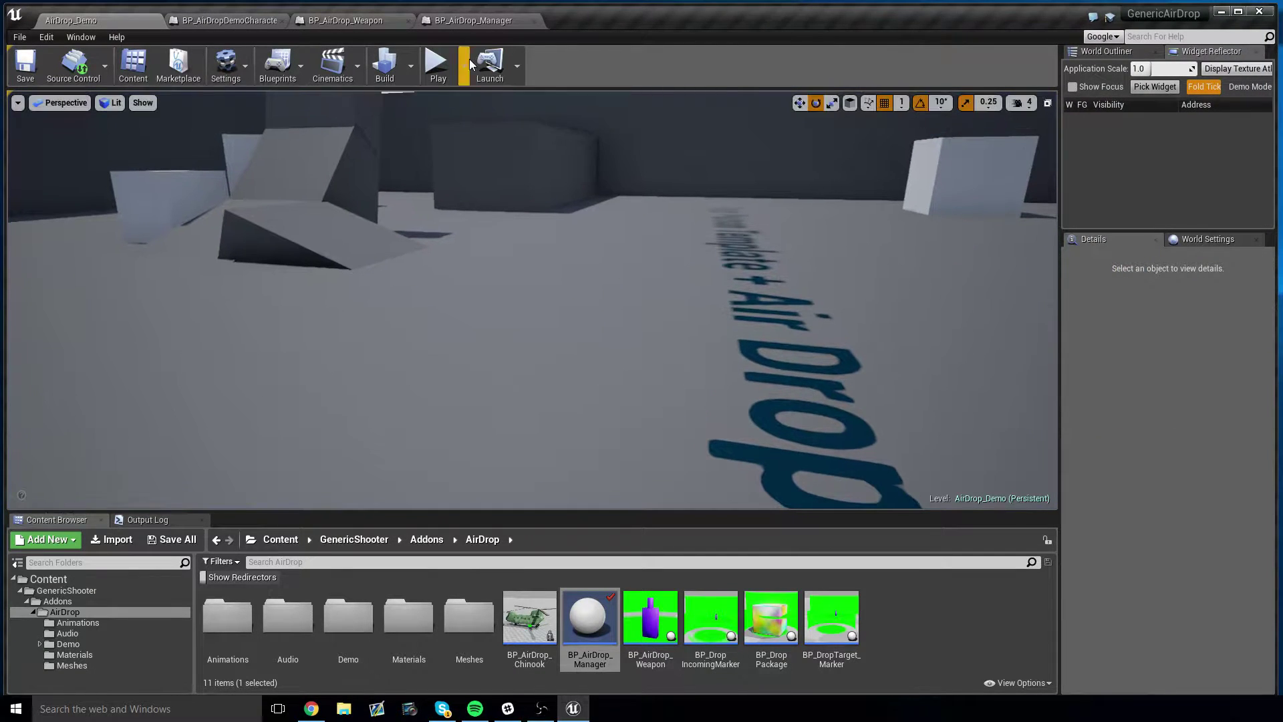
Step: Switch to a single-player preview, run it, and call in an air drop on open floor near the white blocks
click(465, 64)
click(586, 53)
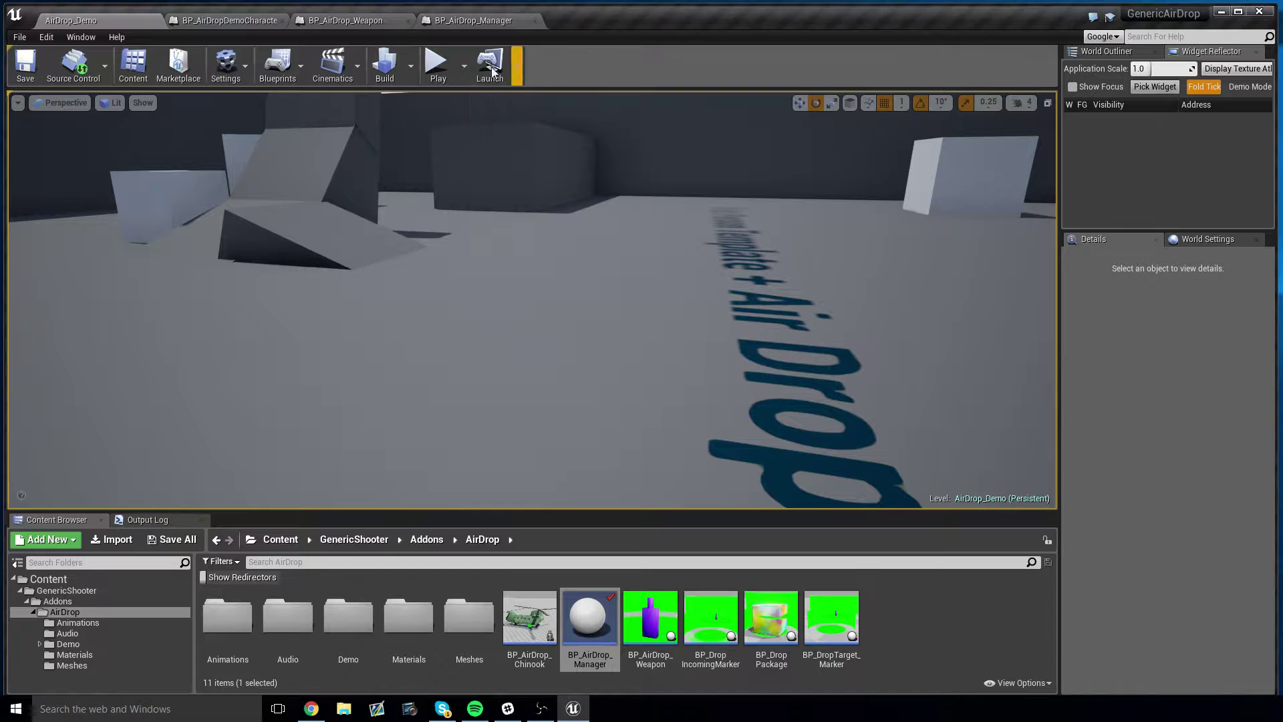
key(alt+p)
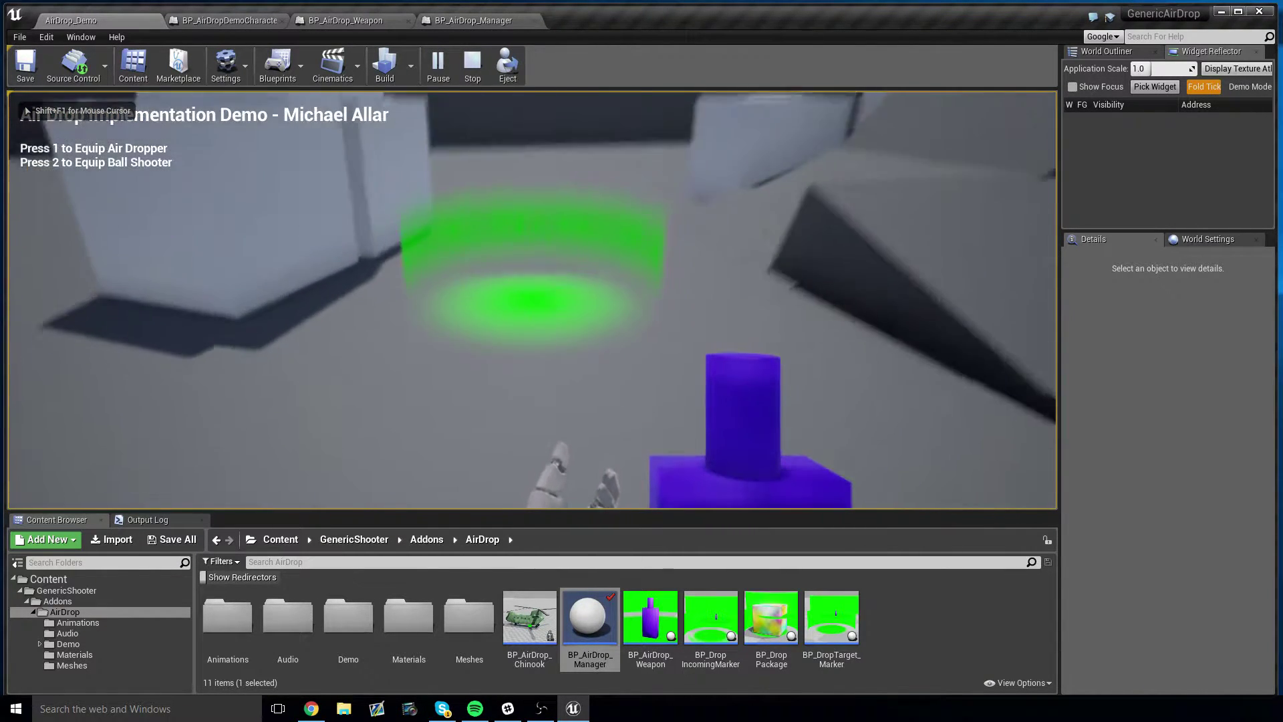
click(532, 299)
key(s)
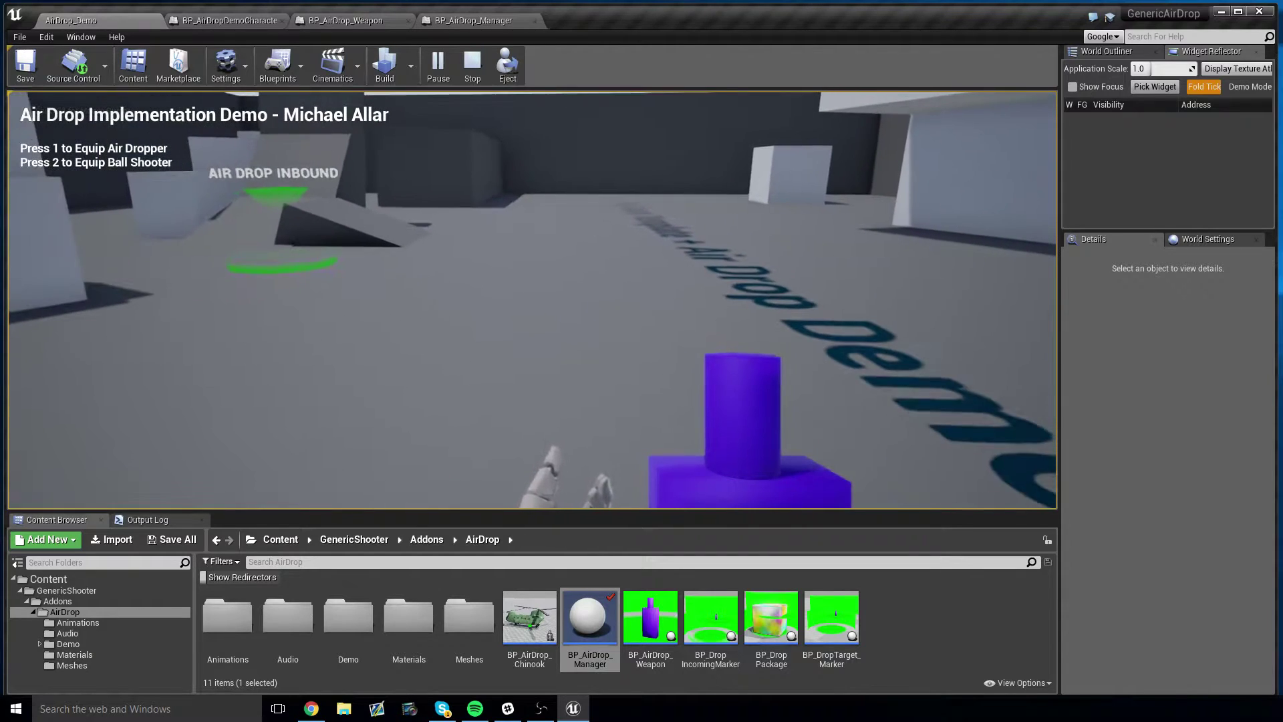
key(s)
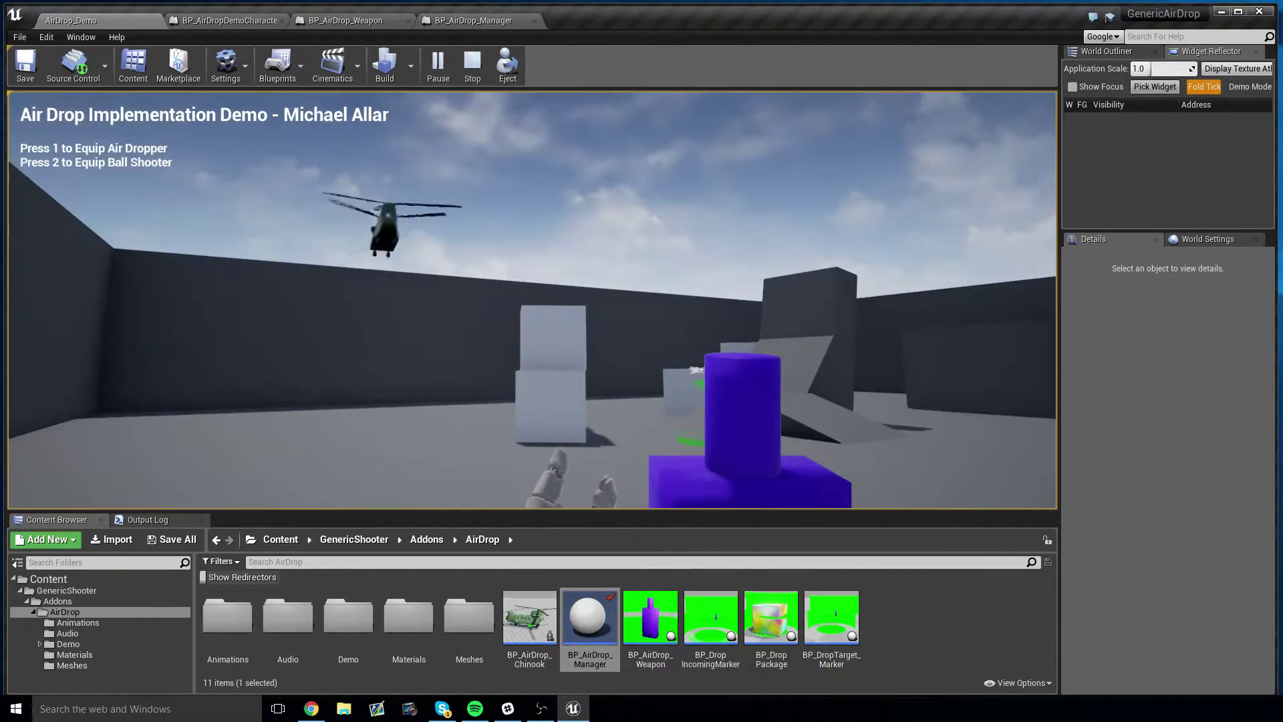
Step: Call in a second air drop beside the floor text, watch the delivery, and stop the preview
key(w)
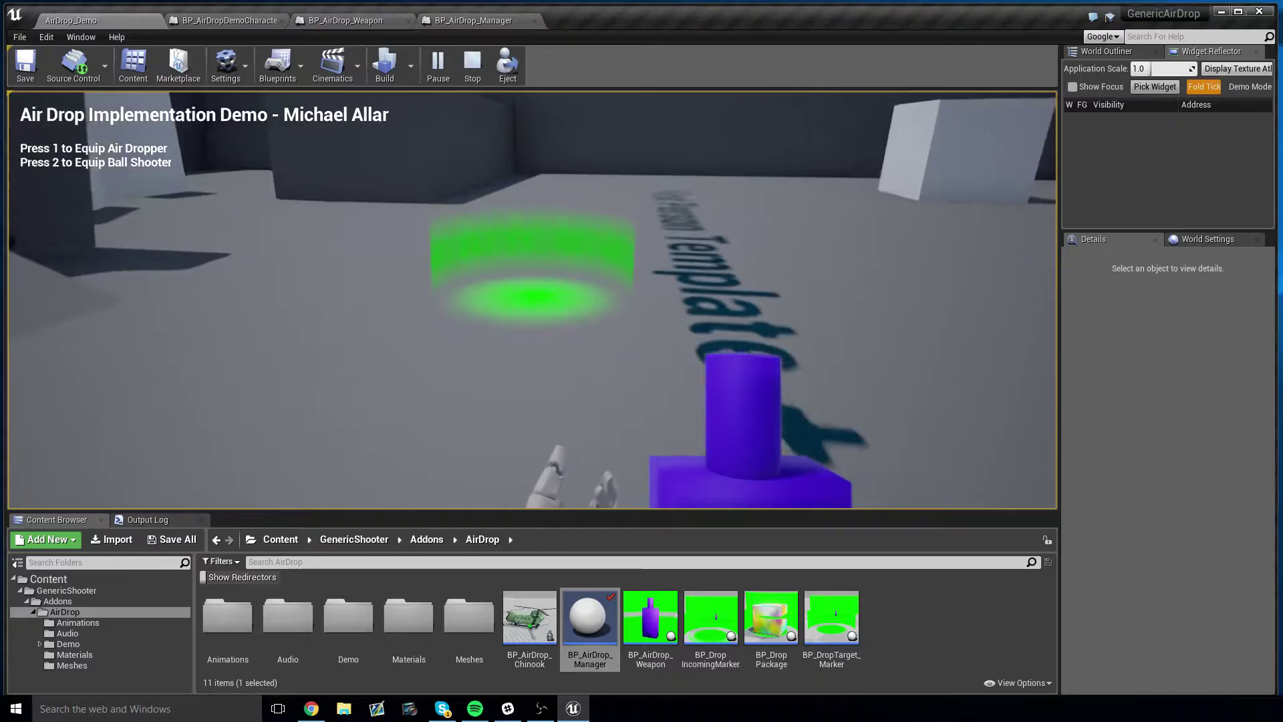
click(532, 300)
key(s)
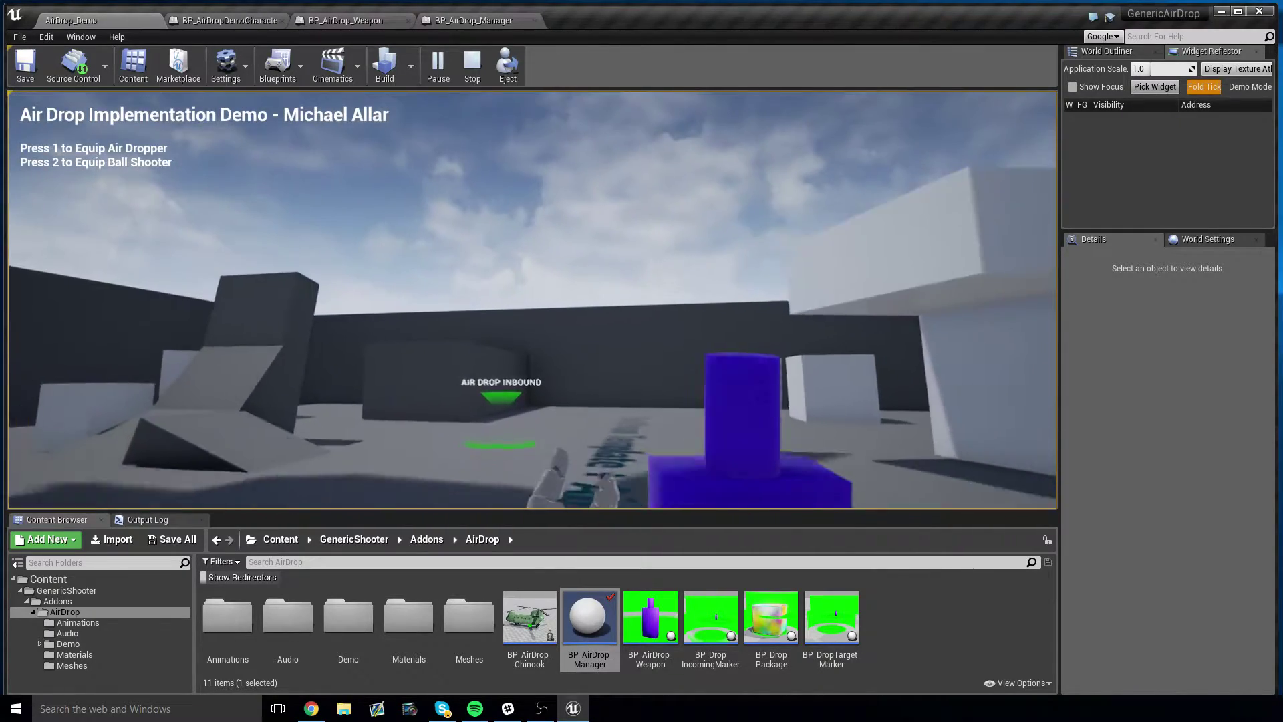
key(s)
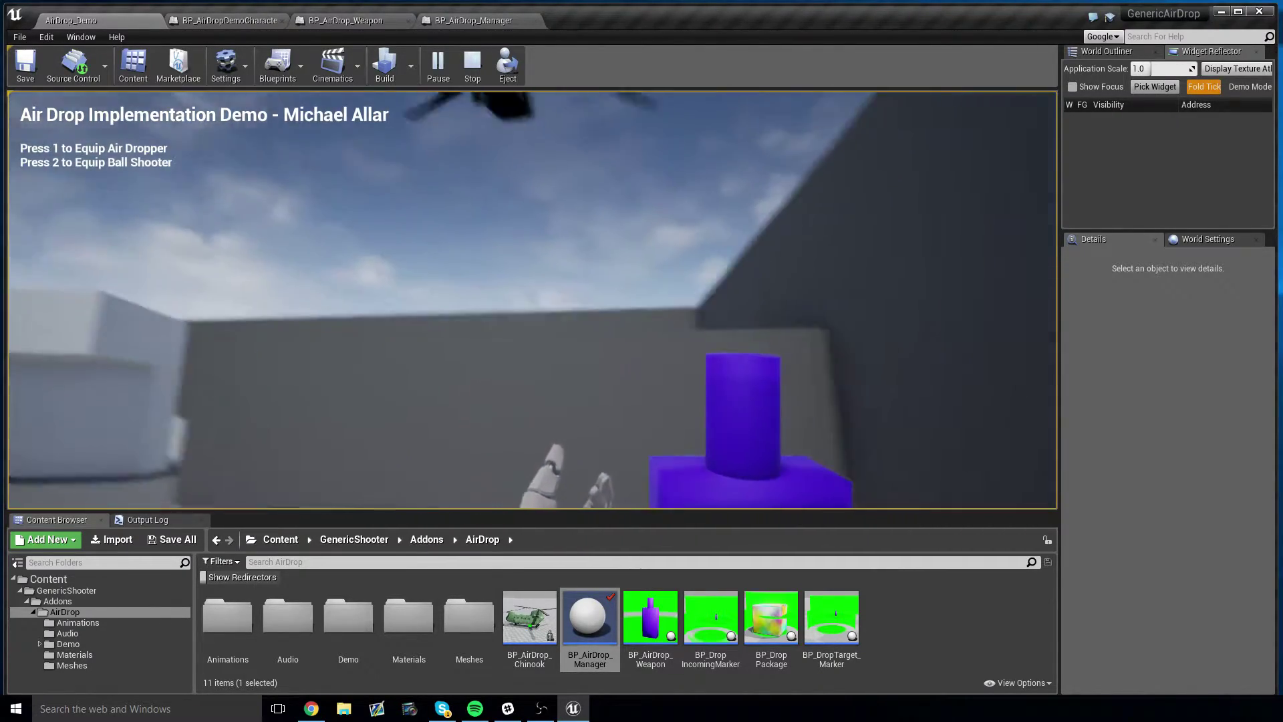
key(w)
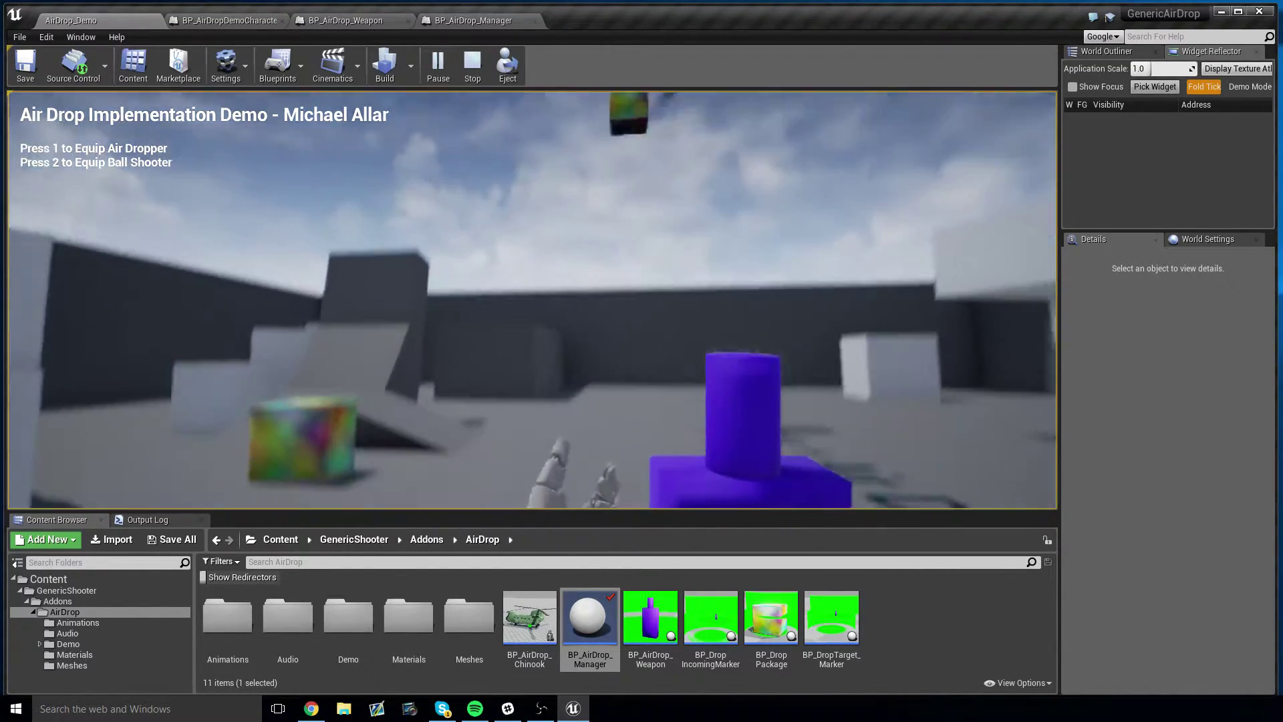
key(Escape)
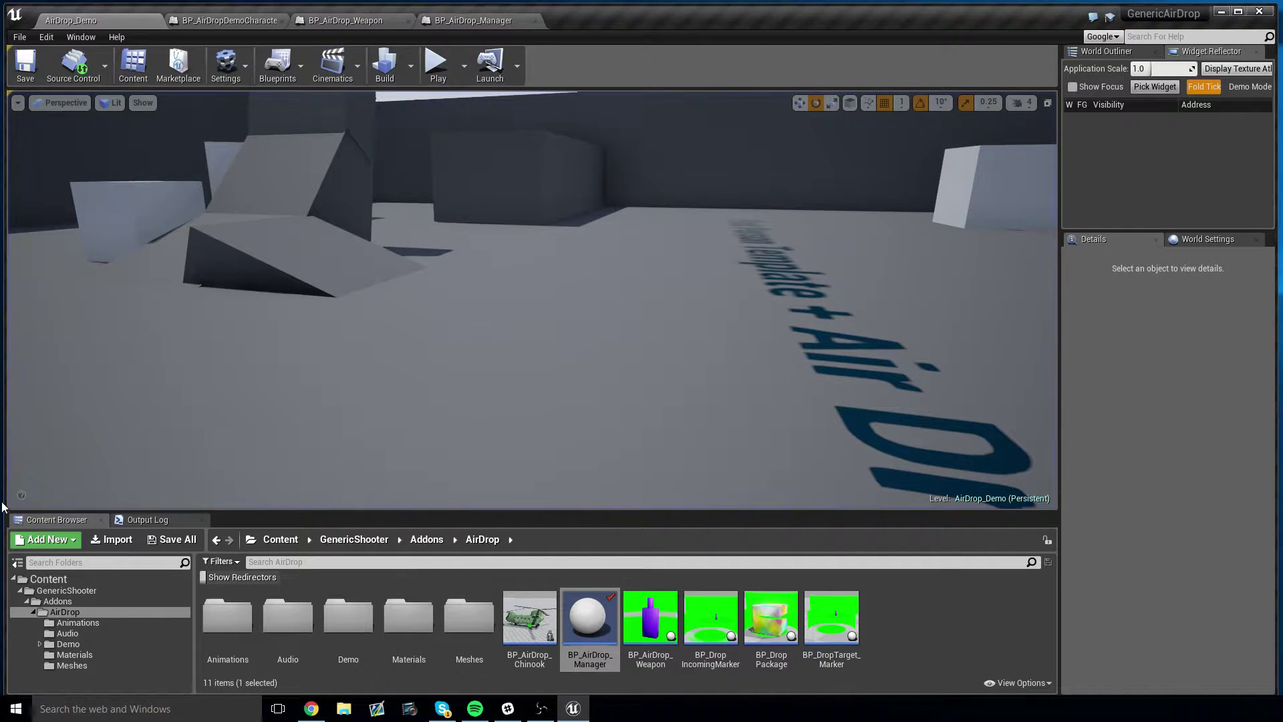
Step: Show the editor icons in the level and select the air drop manager with the DROP icon
right_drag(90, 355, 287, 371)
mouse_move(579, 255)
right_down()
mouse_move(635, 264)
mouse_move(579, 255)
right_up()
key(g)
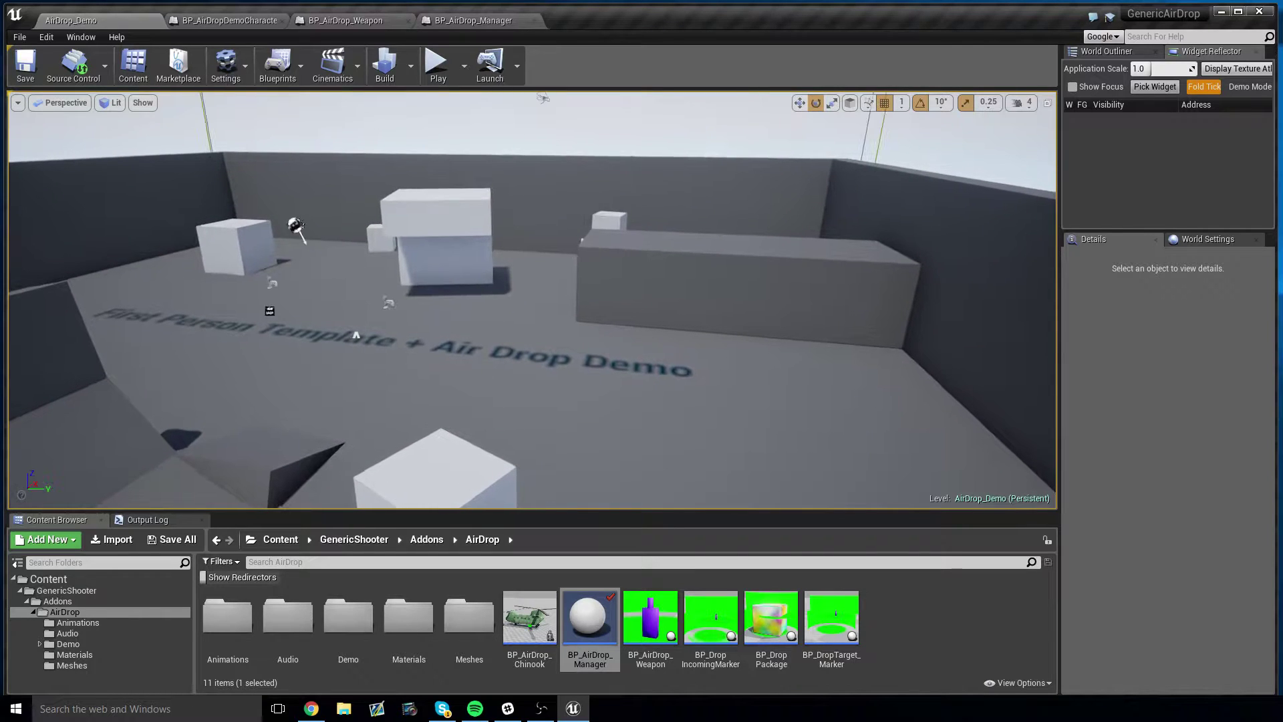
right_drag(544, 101, 468, 144)
key(w)
mouse_move(596, 218)
right_down()
mouse_move(535, 221)
mouse_move(596, 217)
right_up()
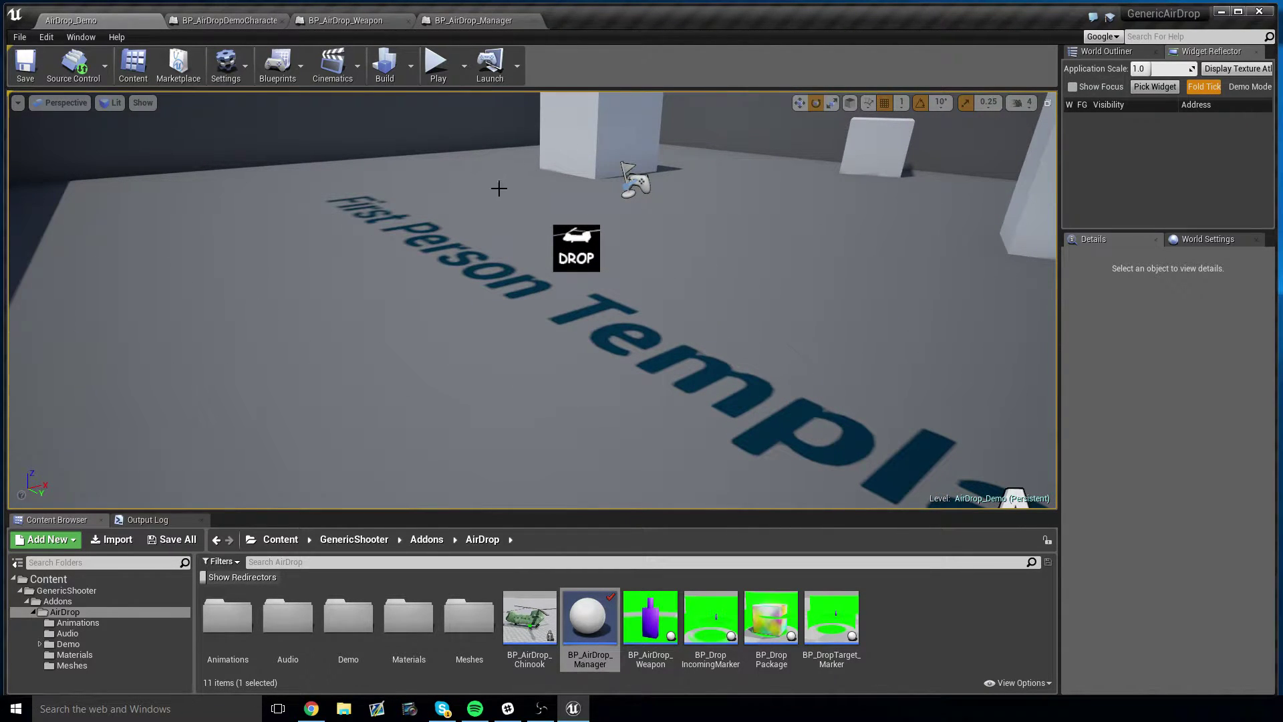
click(579, 251)
right_drag(706, 203, 713, 204)
key(w)
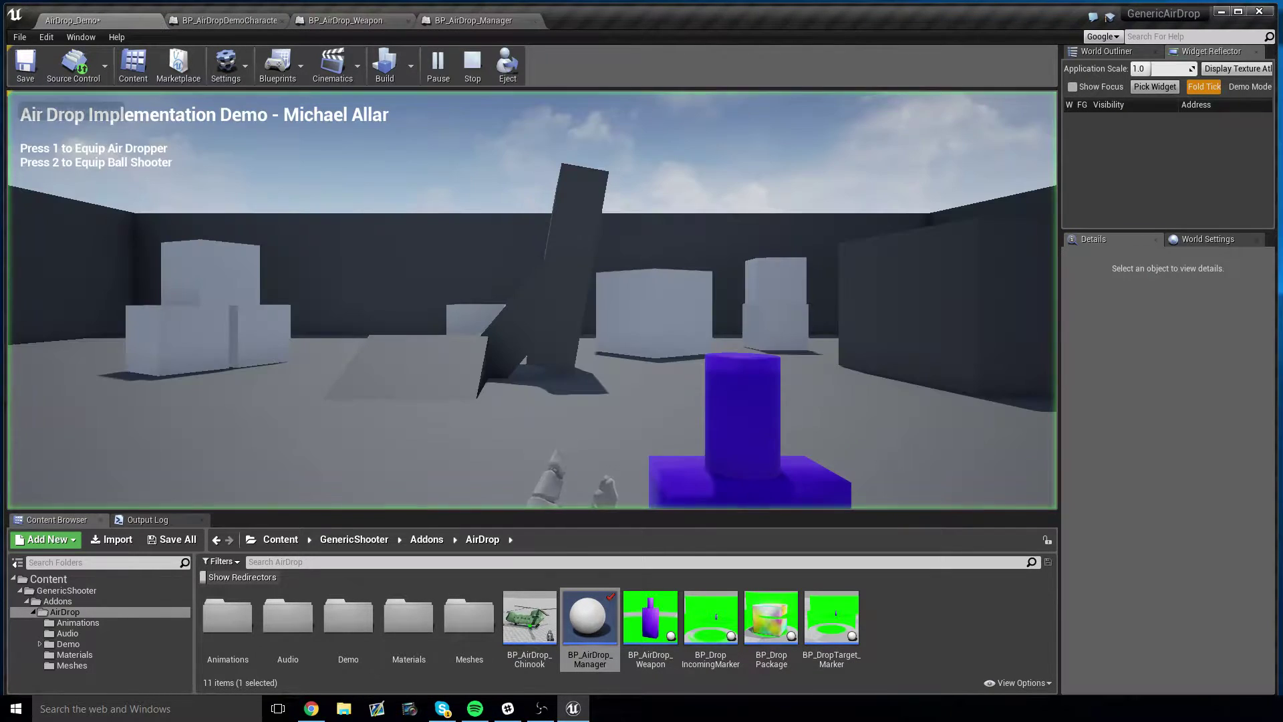
Step: Test an air drop beside the floor text in the preview with the manager's Drop Height at 500, and stop the preview
click(497, 232)
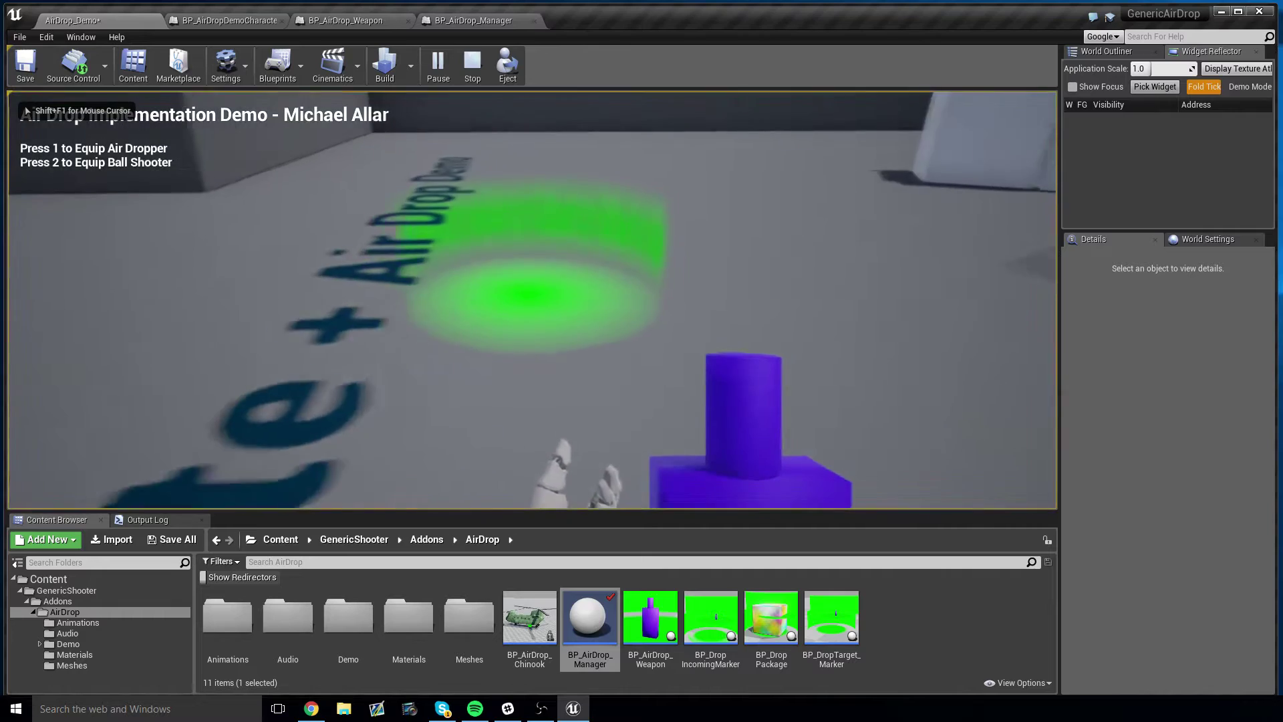
click(532, 301)
key(s)
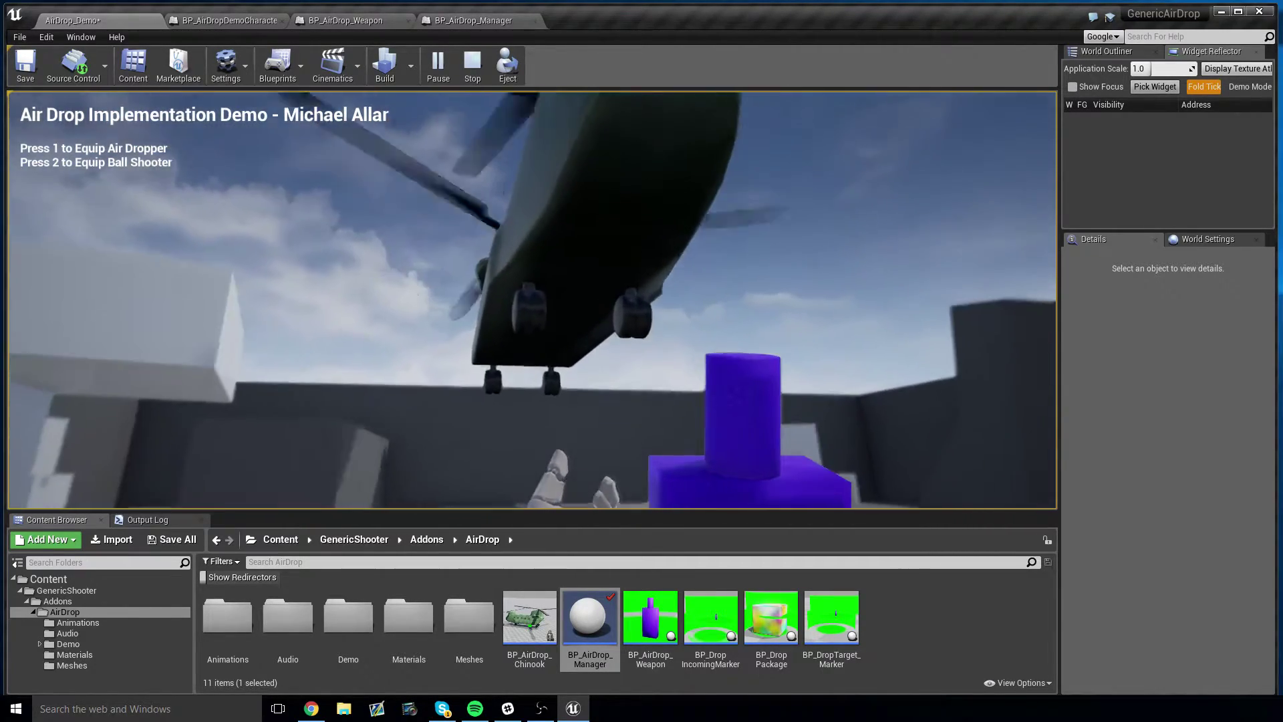
key(w)
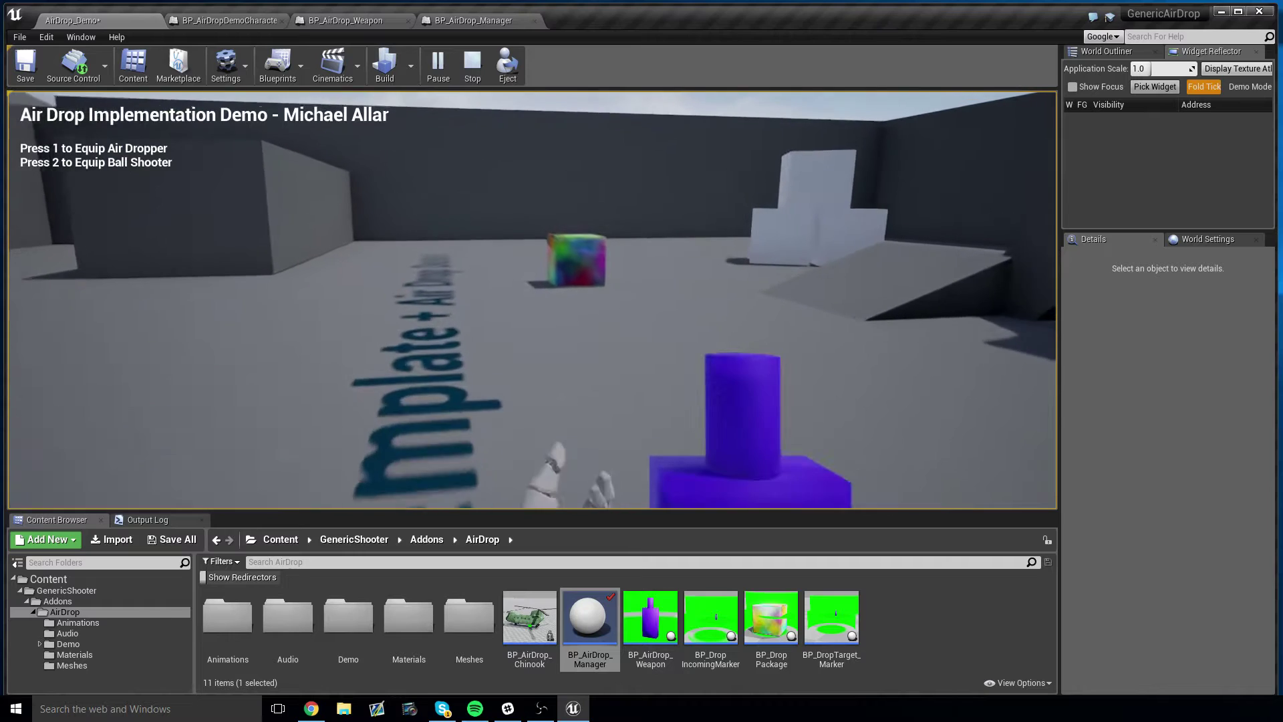
key(Escape)
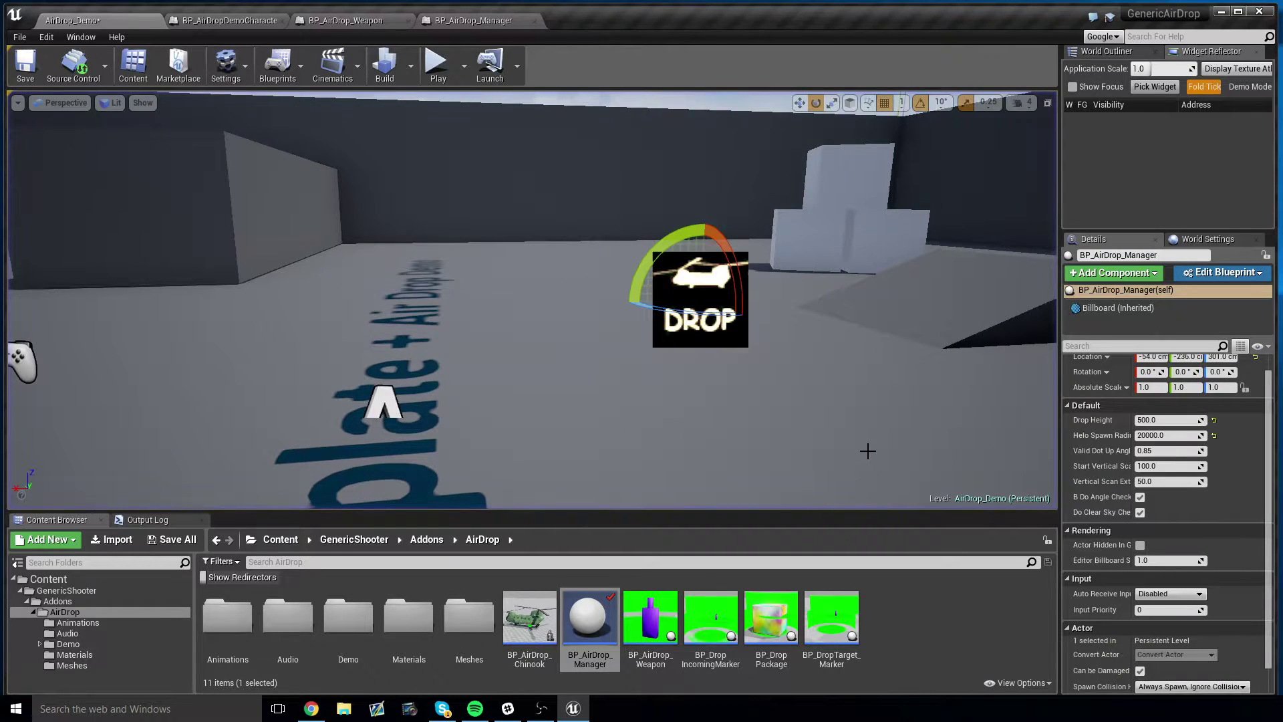
Step: Set the air drop manager's Drop Height to 2500 and save the level
click(1169, 420)
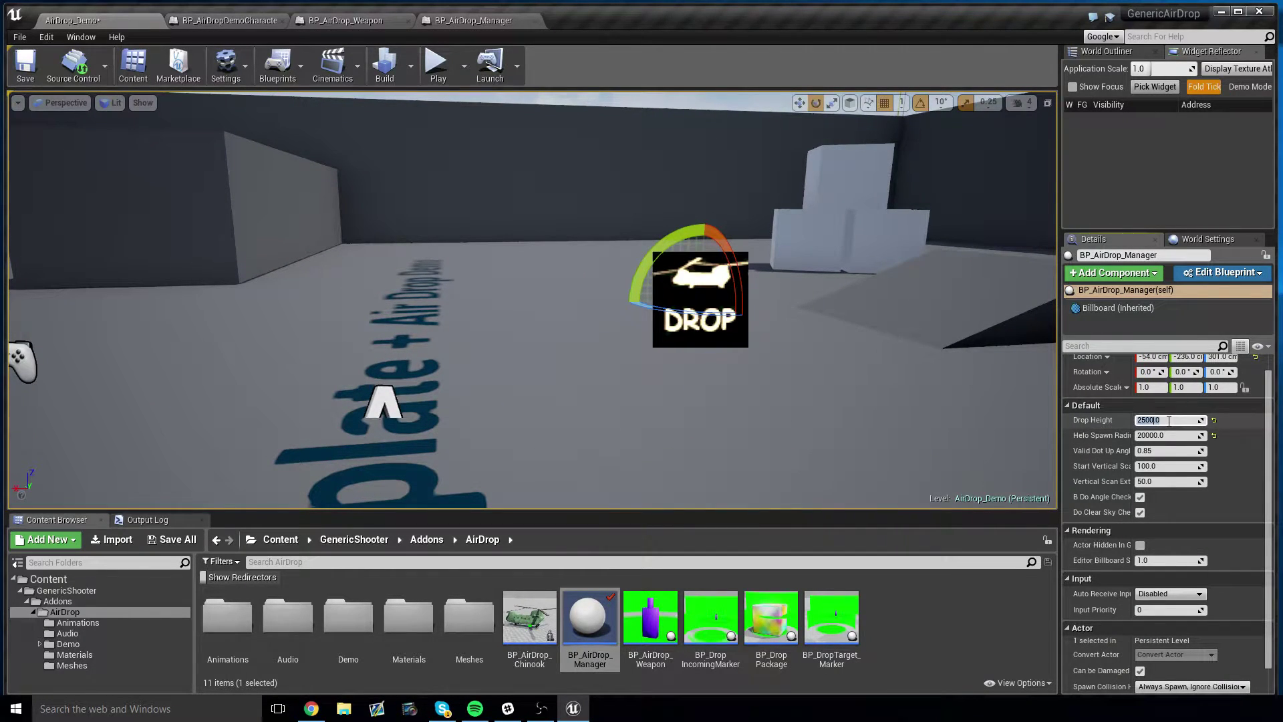
click(927, 634)
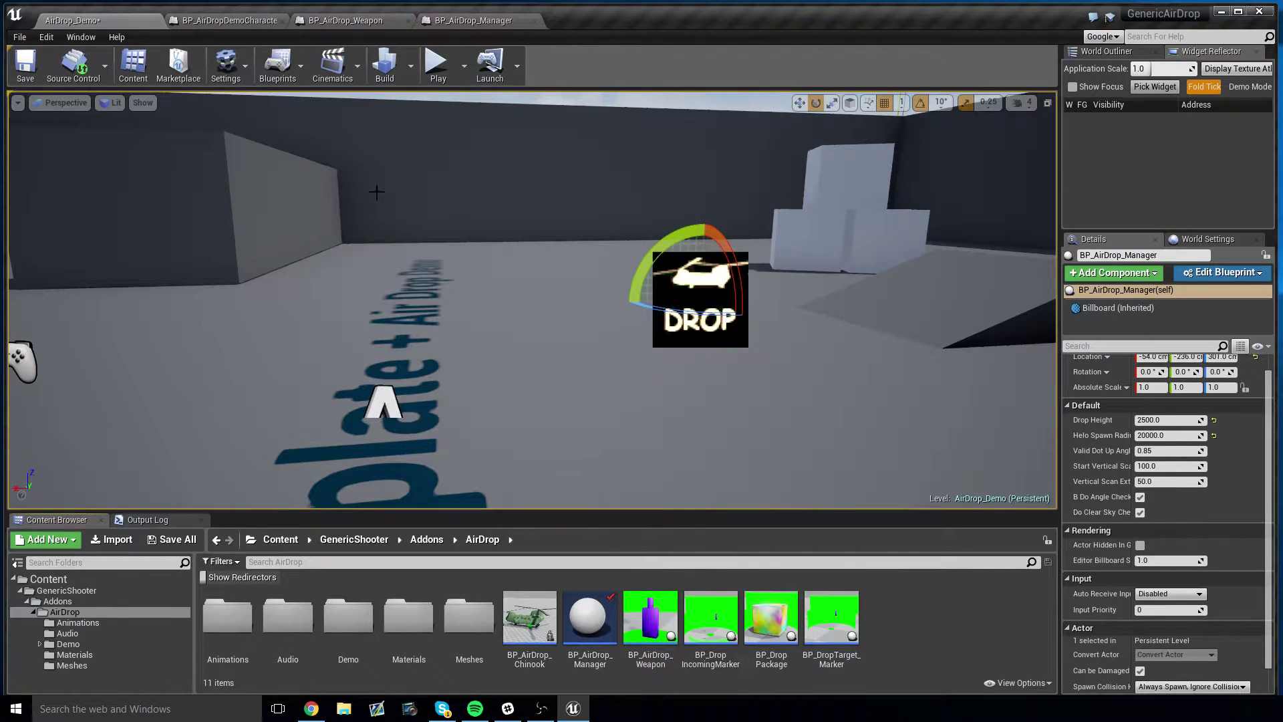
key(ctrl+s)
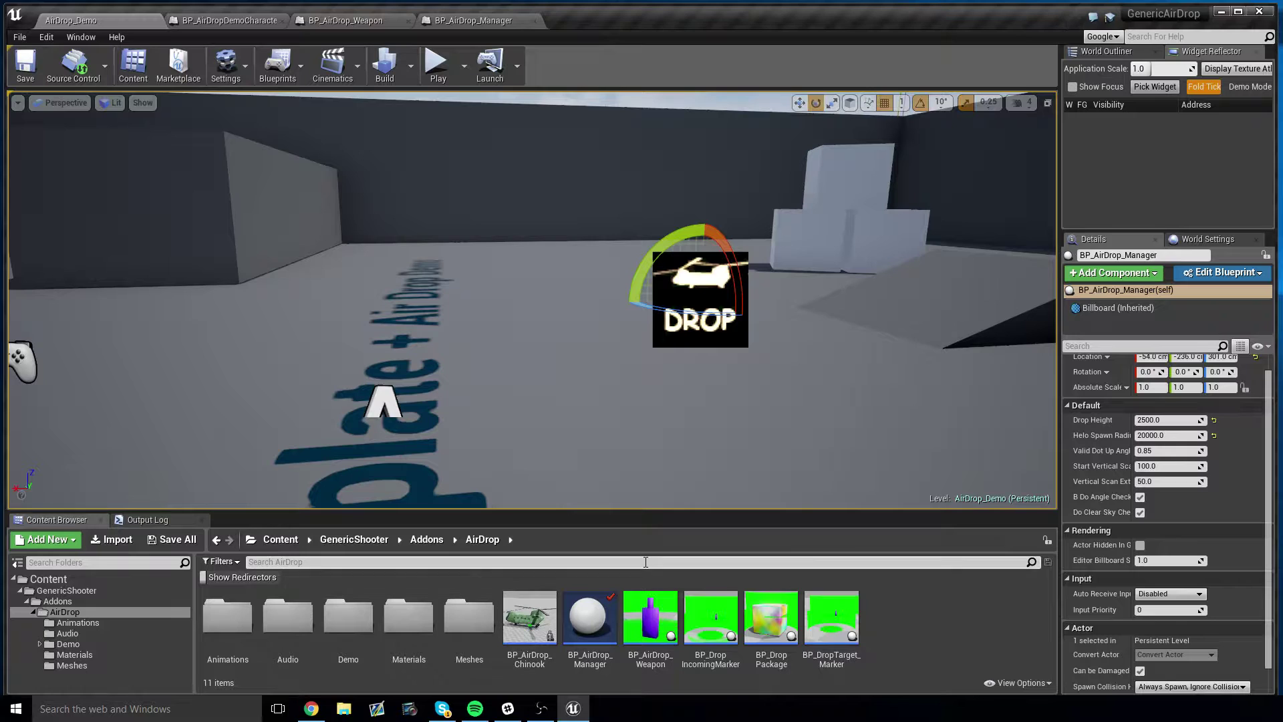
Step: Open the BP_AirDropDemoCharacter blueprint from the AirDrop Demo folder
right_drag(649, 395, 682, 292)
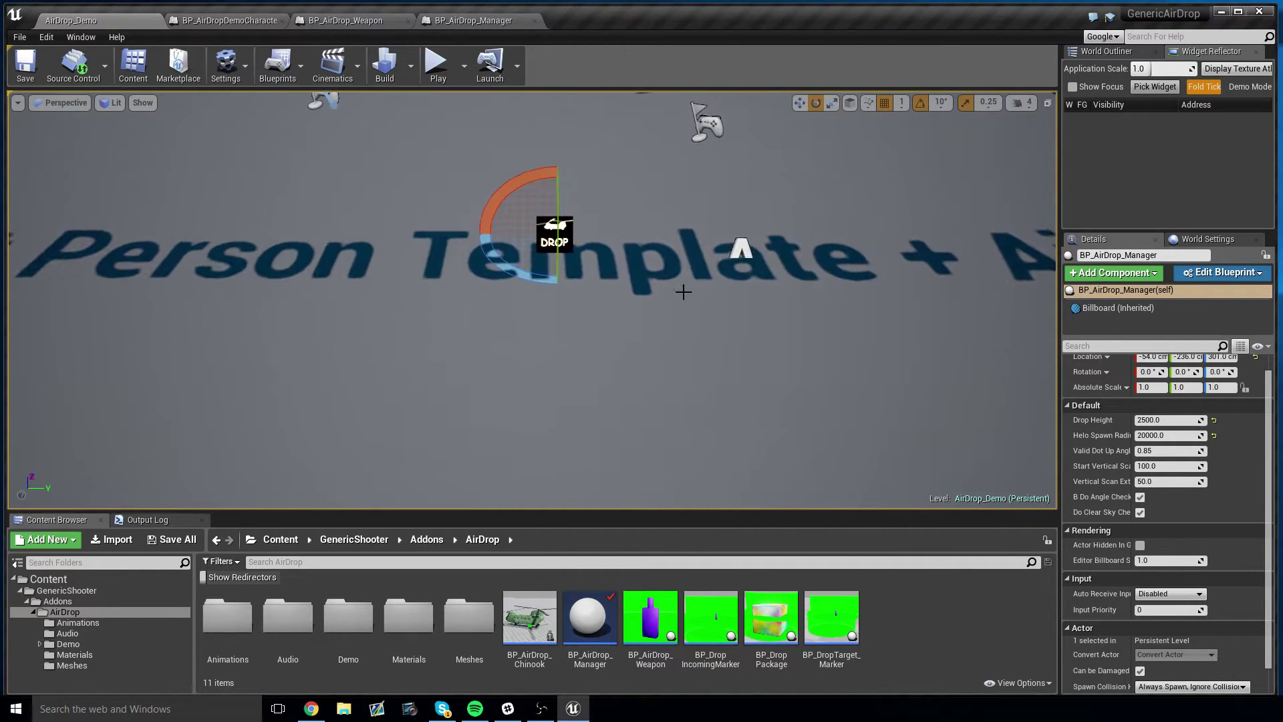
click(337, 615)
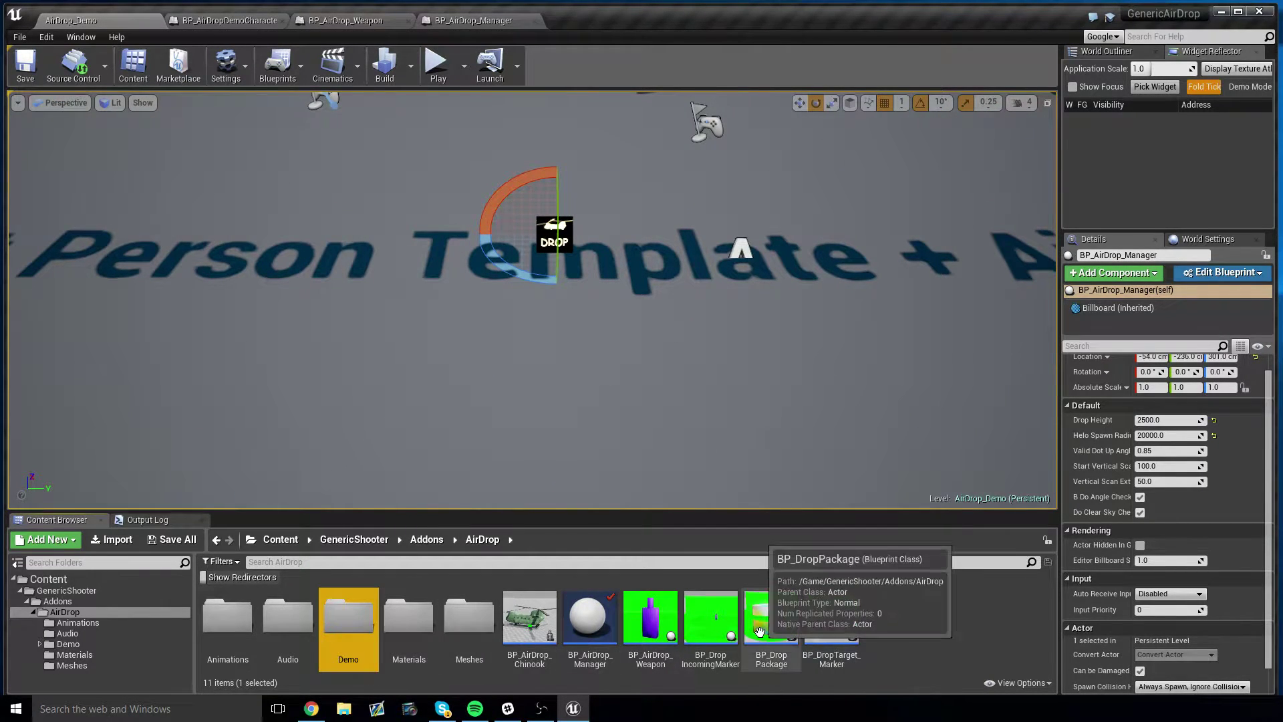
key(Return)
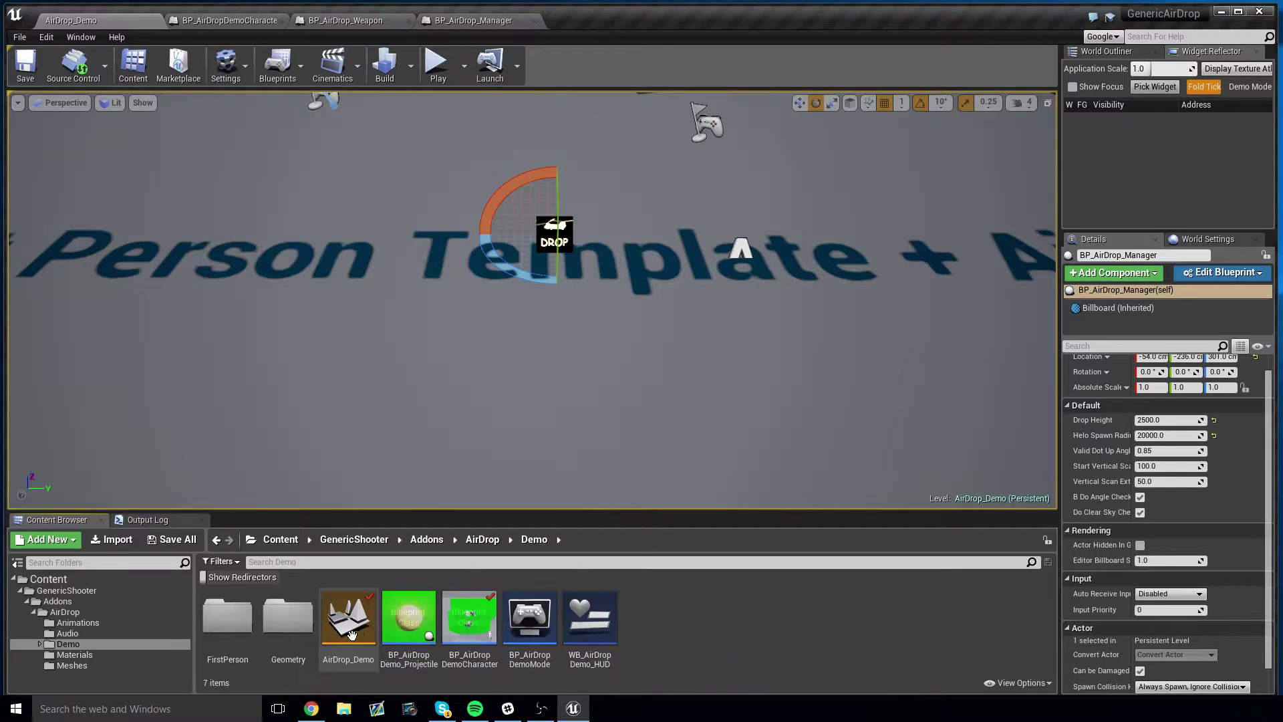
double_click(470, 618)
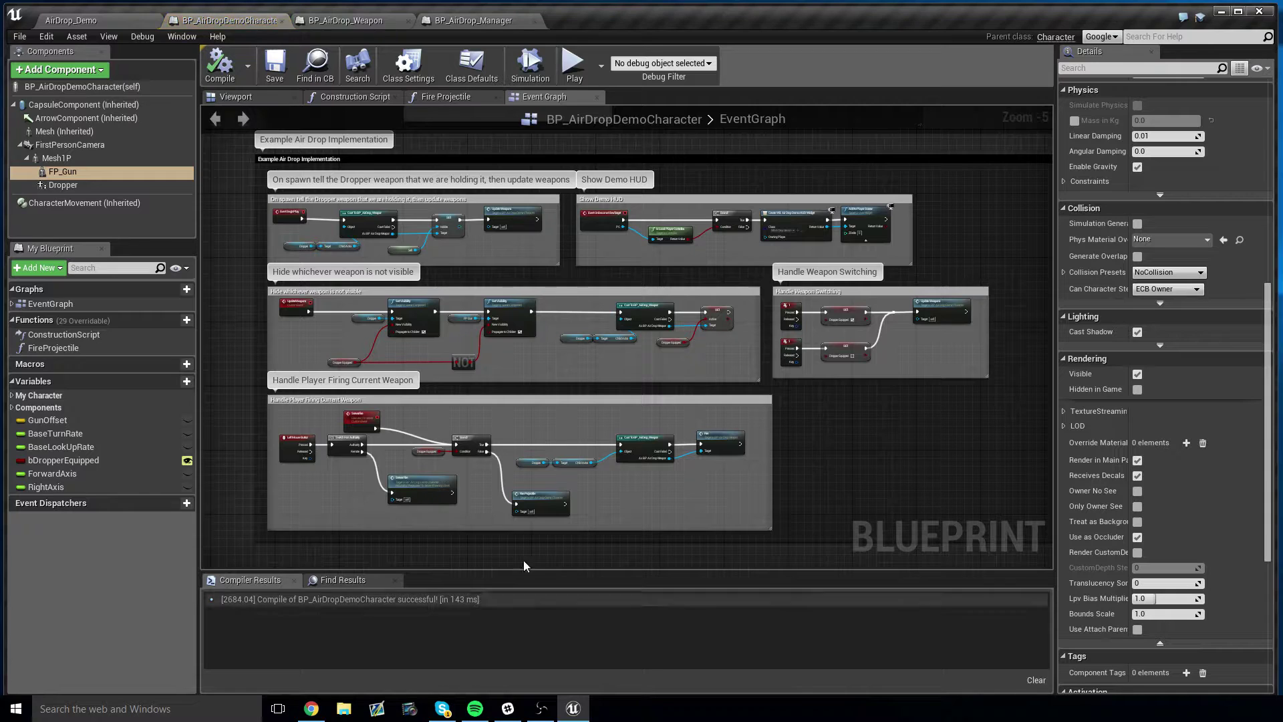
Step: Examine the character's event graph groups for weapon visibility, switching and firing, and view its Dropper component in the blueprint viewport
right_drag(587, 351, 597, 320)
right_drag(540, 256, 525, 259)
click(466, 307)
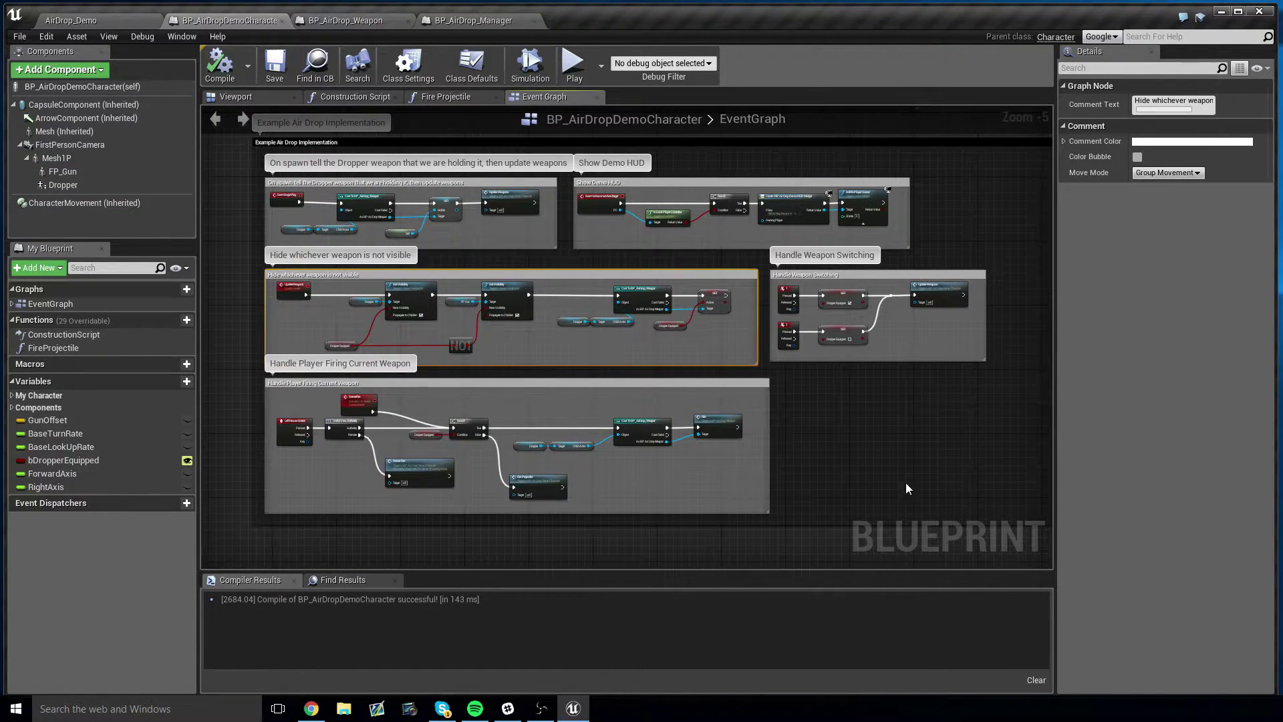
click(968, 467)
right_drag(968, 467, 953, 452)
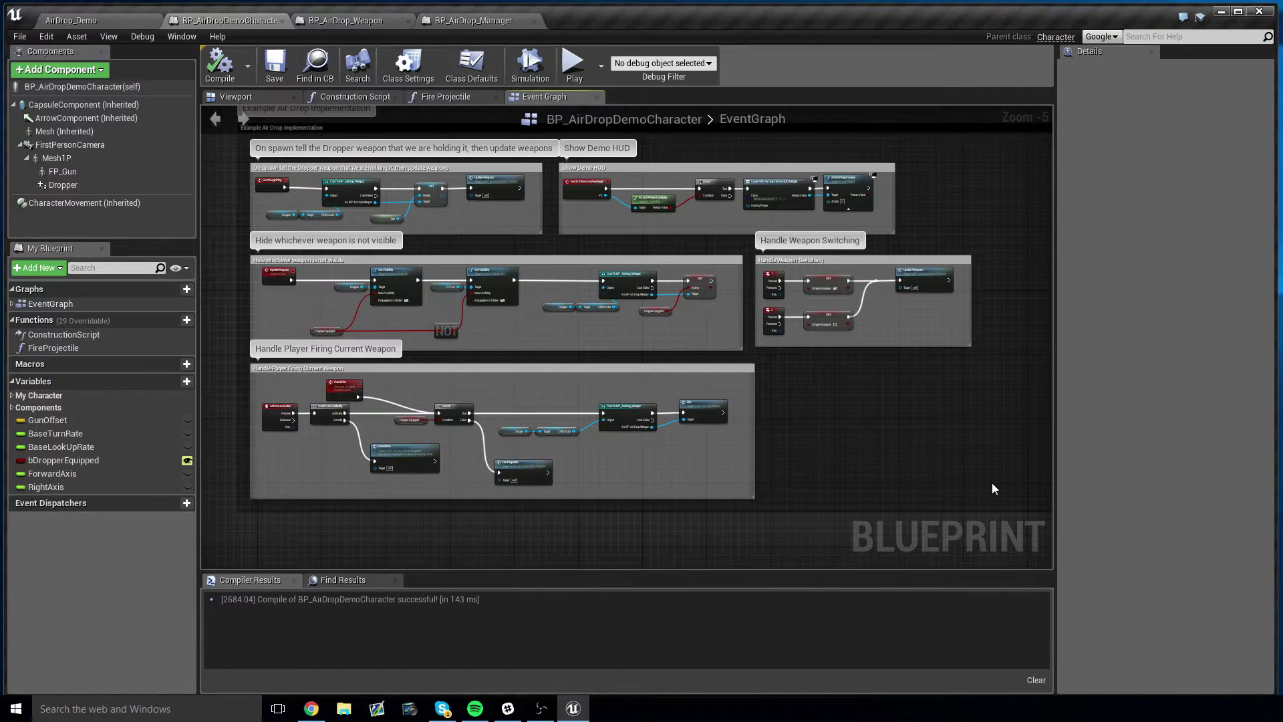
click(73, 187)
click(236, 96)
right_drag(353, 158, 334, 220)
click(536, 97)
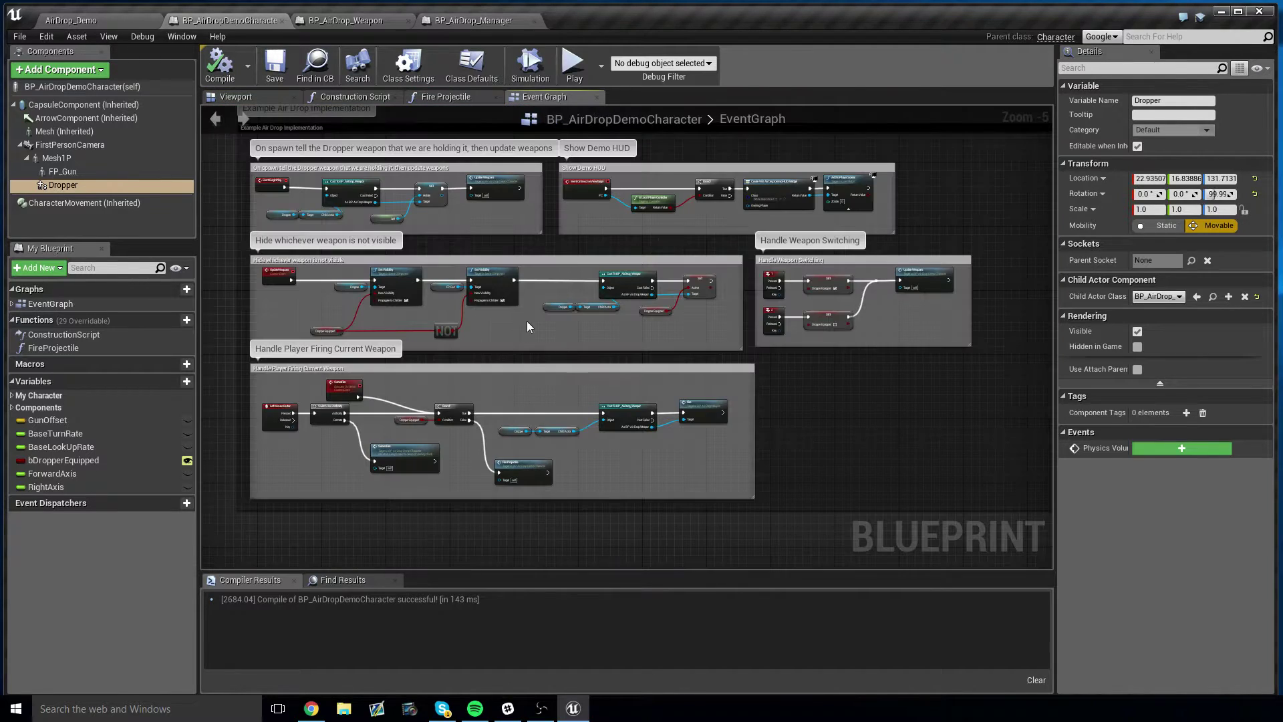
Step: Return to the AirDrop_Demo level, run the preview, equip the Ball Shooter, and fire it at the scene
click(120, 24)
click(448, 63)
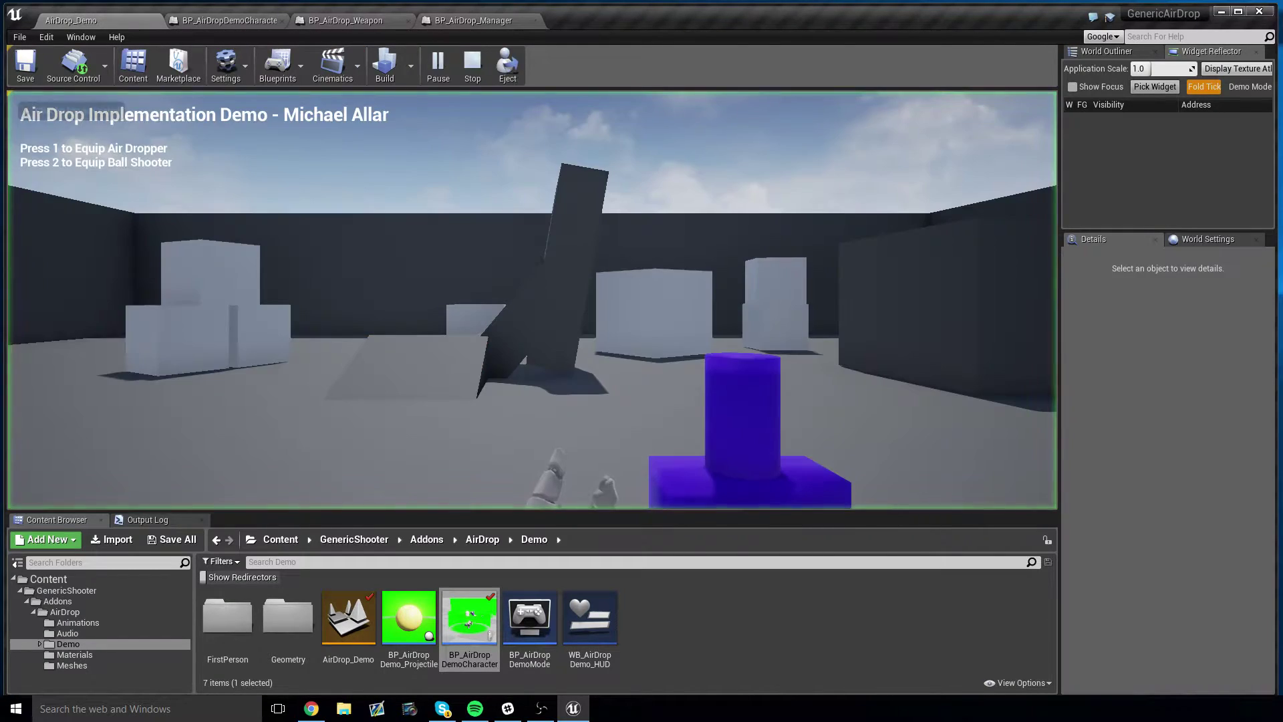
key(2)
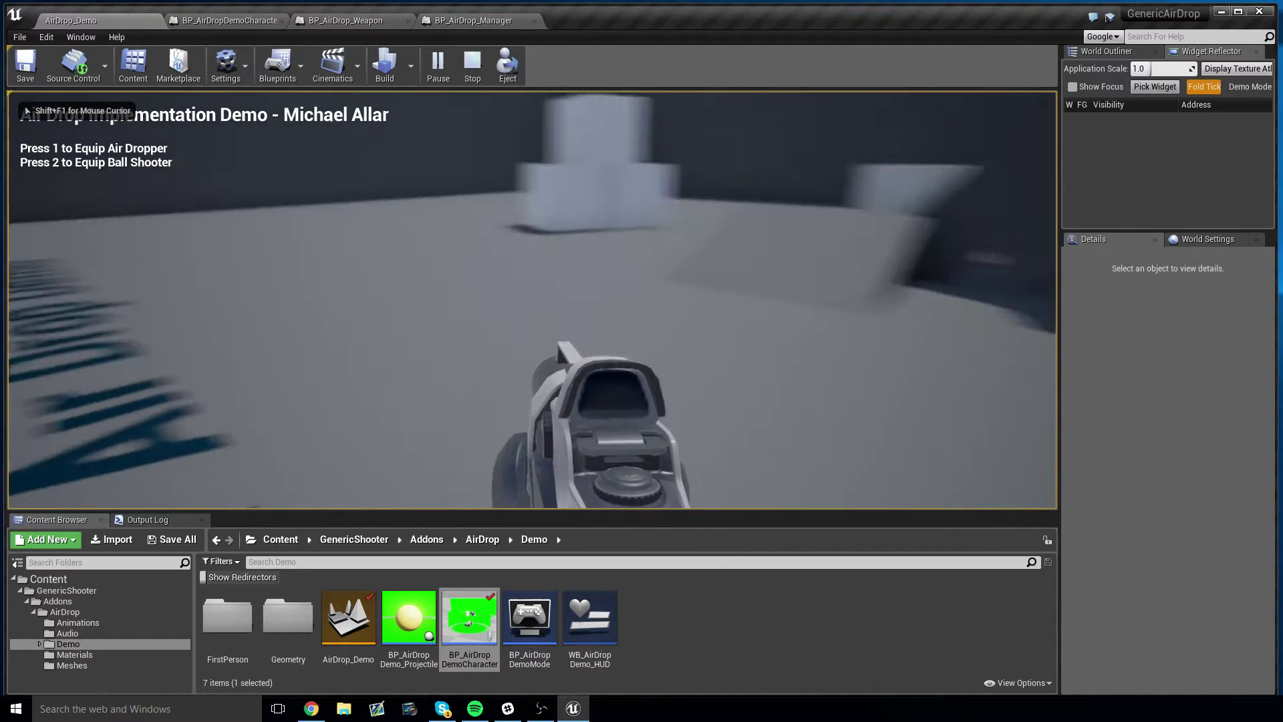
key(w)
click(532, 300)
click(532, 300)
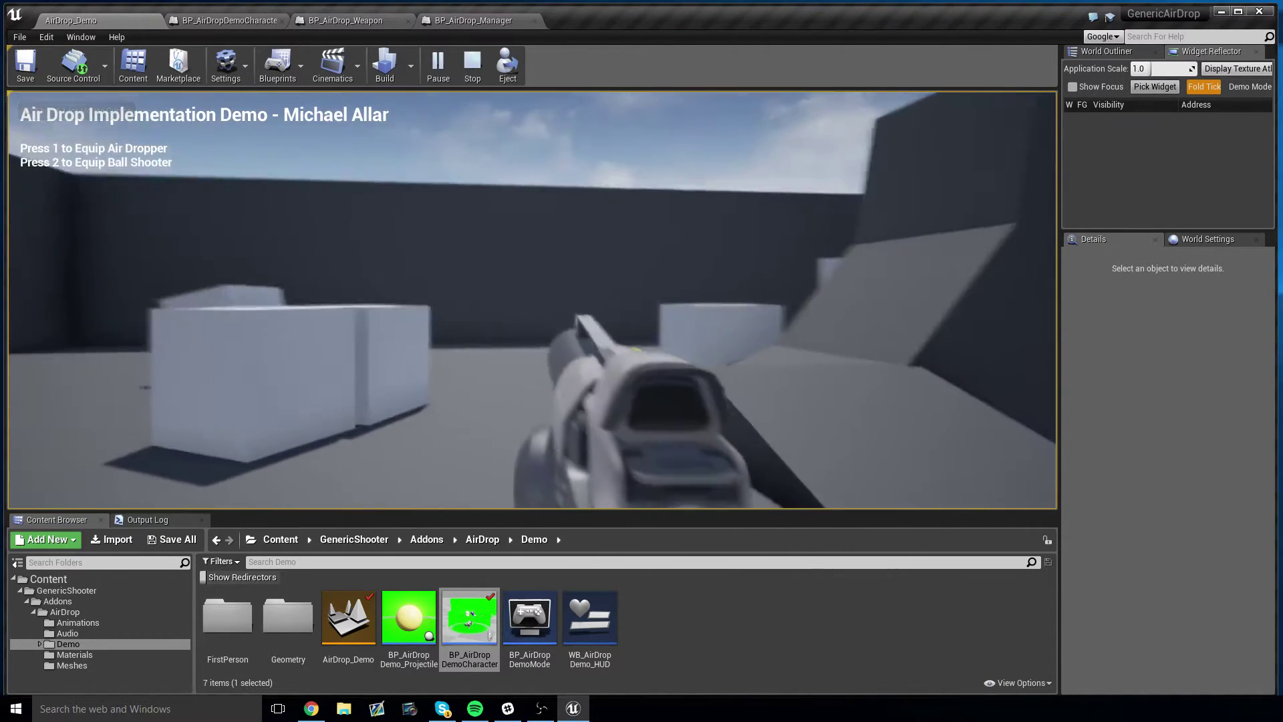
Step: Switch between the Ball Shooter and the Air Dropper in the running preview, aim the drop marker, and stop the preview
key(2)
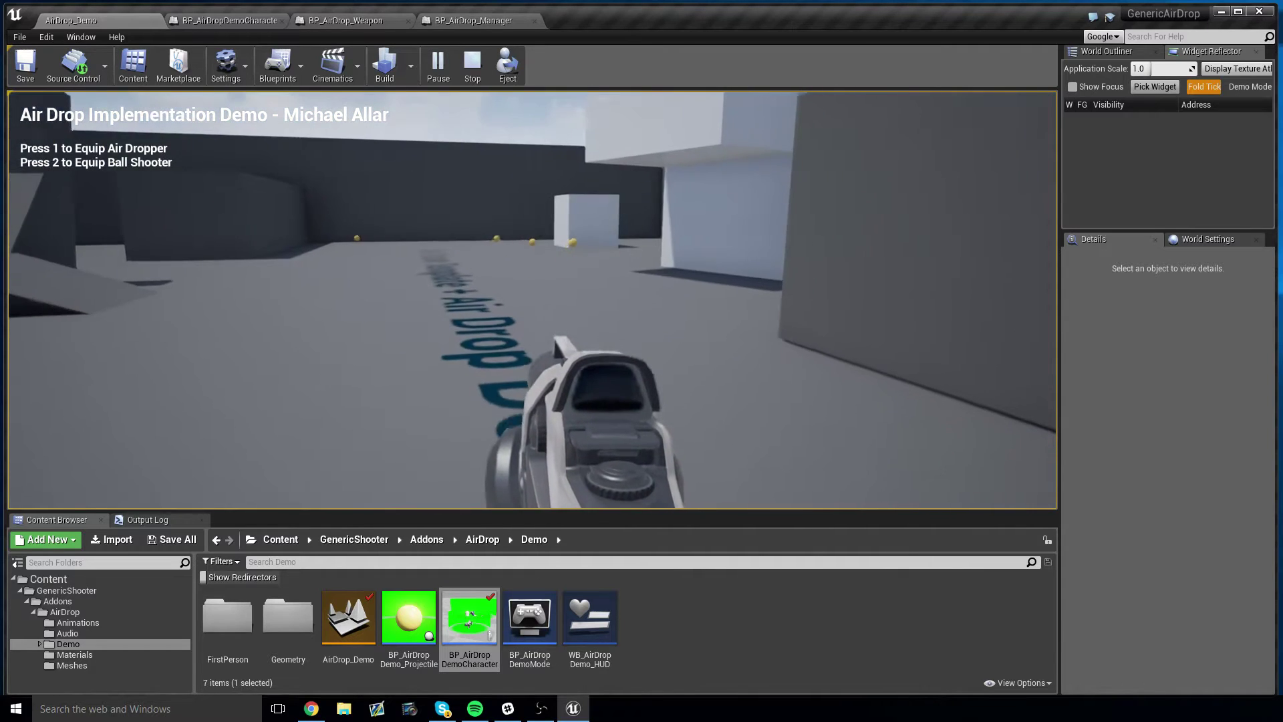
key(1)
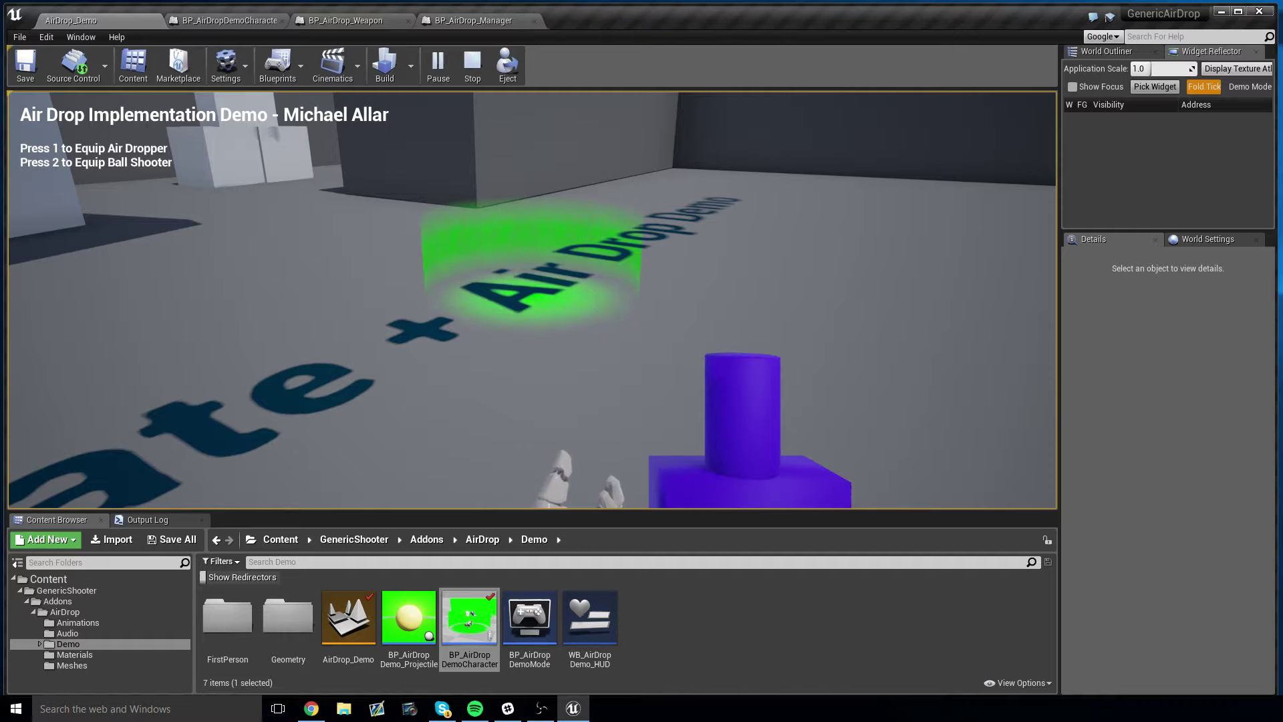
key(w)
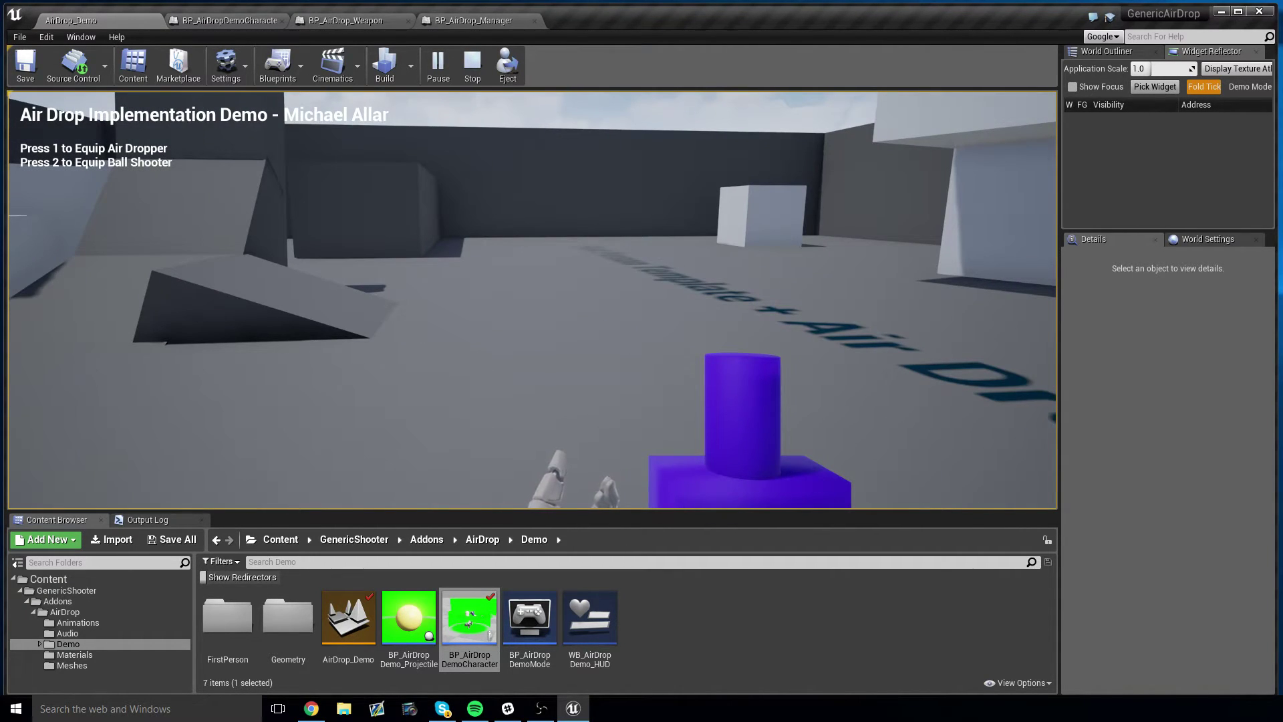
key(Escape)
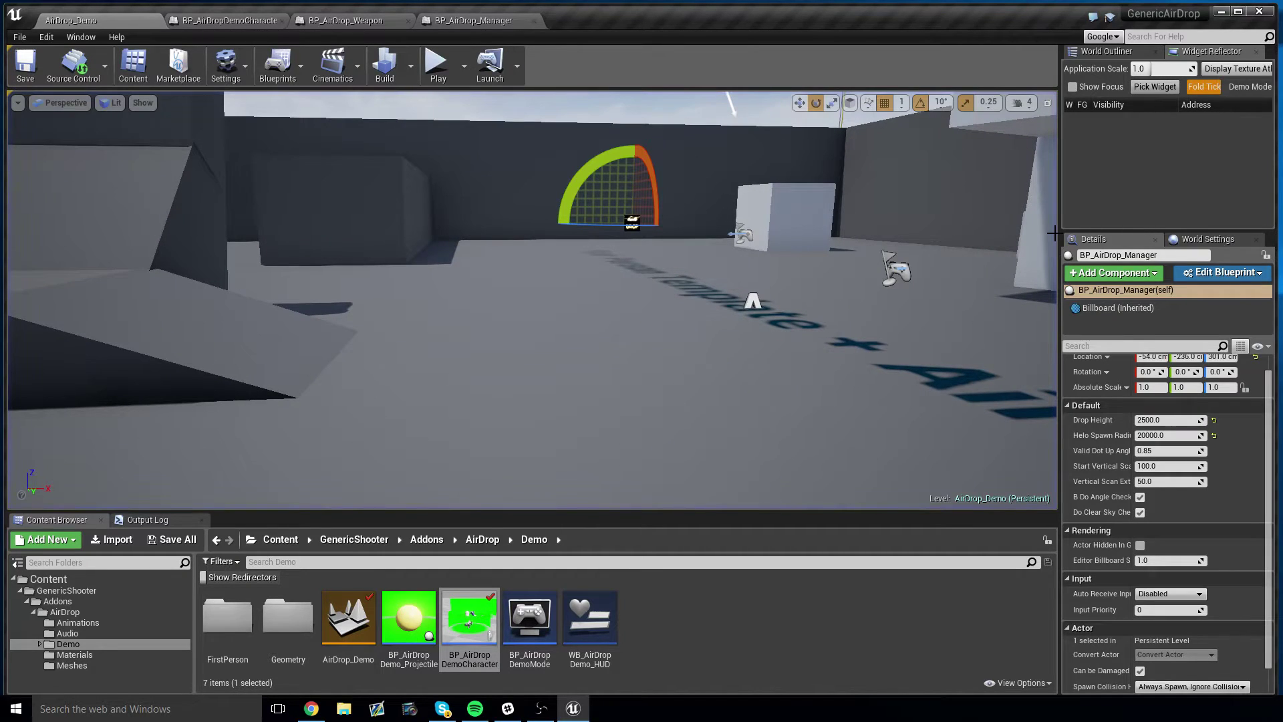
Step: Open BP_AirDrop_Manager from the AirDrop folder, review its Event Graph, IsDropPointValid and AttemptDrop graphs, and return to the level
click(105, 613)
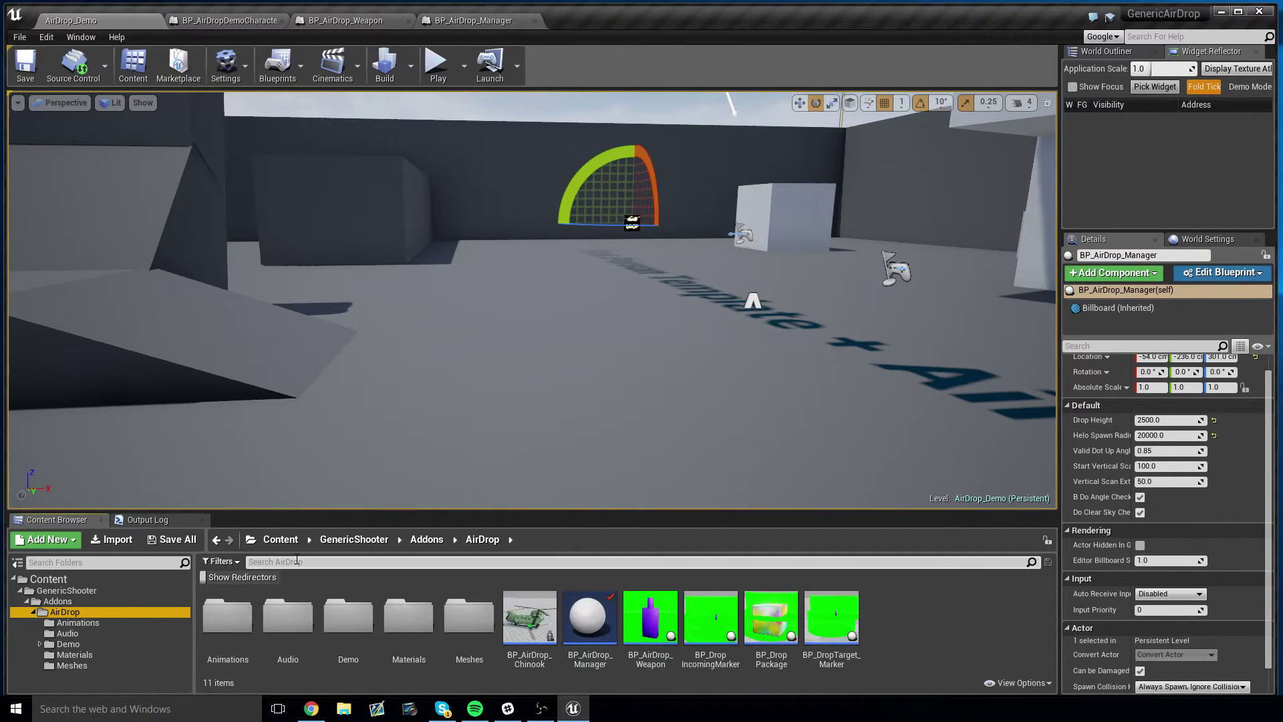
double_click(588, 615)
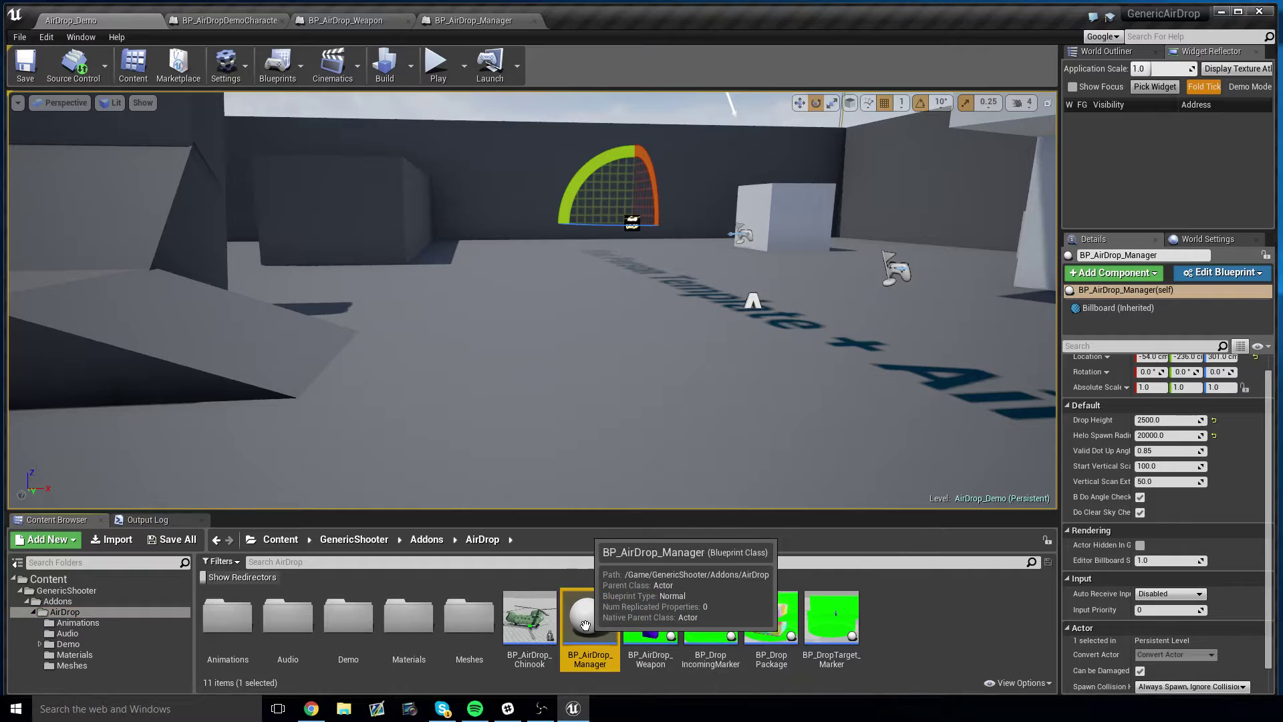
click(450, 97)
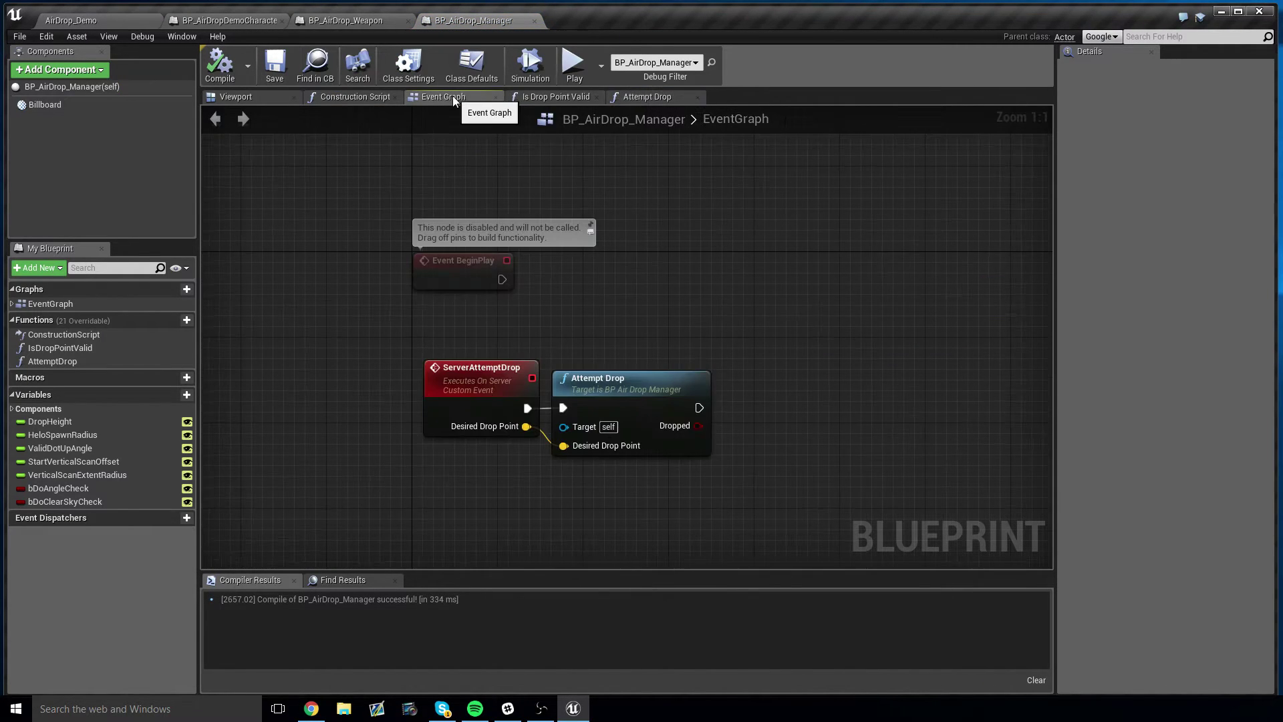
click(558, 97)
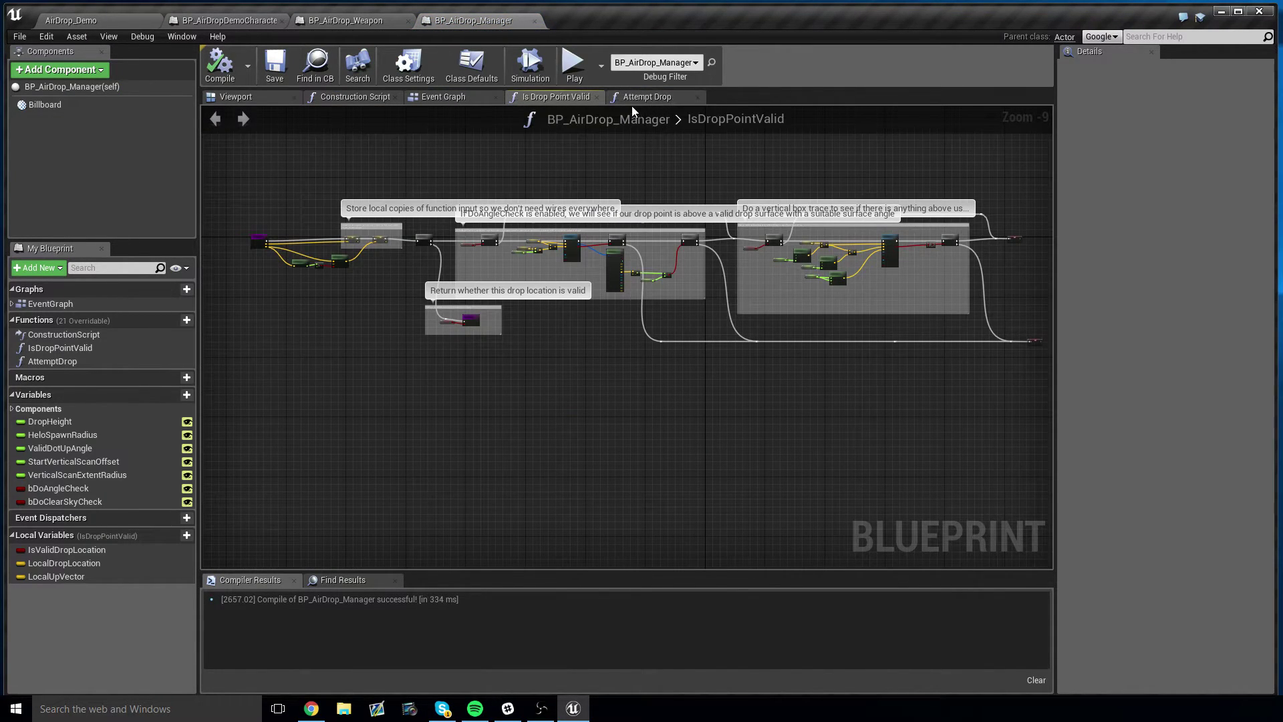
click(635, 97)
right_drag(673, 244, 635, 230)
click(100, 21)
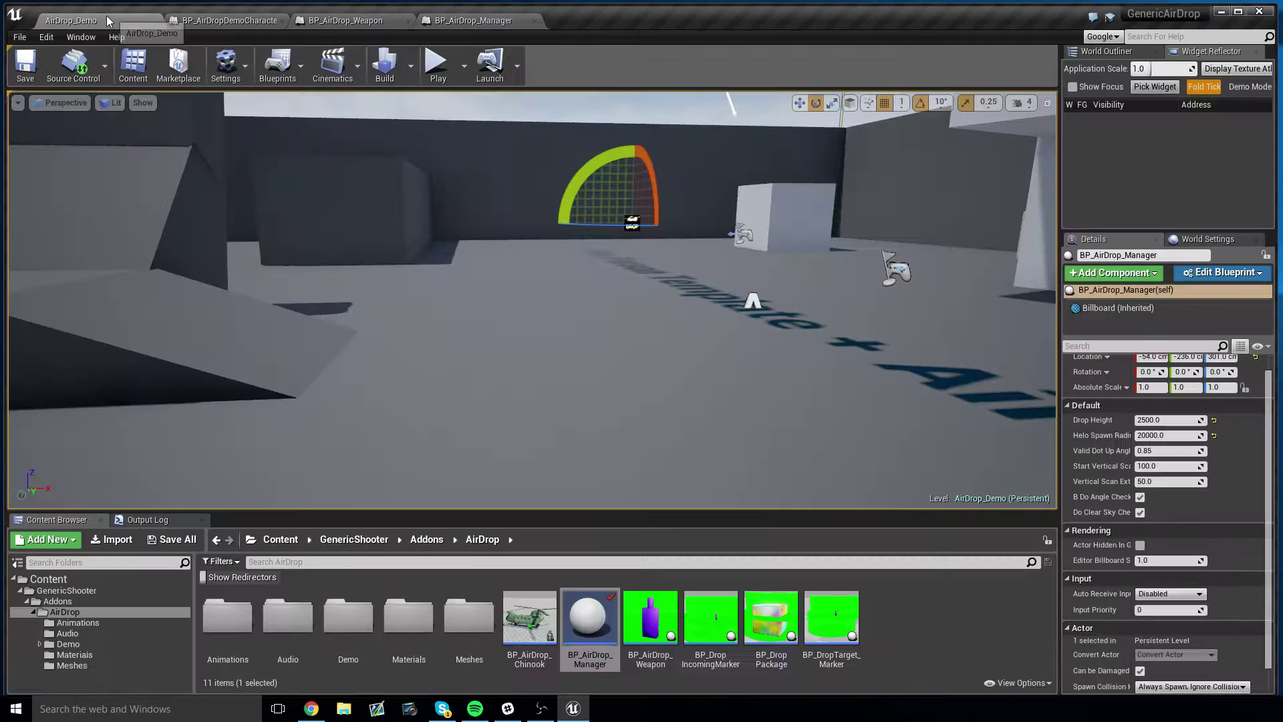
Step: Open the BP_AirDrop_Weapon blueprint, look over its construction script and event graph, and return to the AirDrop_Demo level
double_click(645, 625)
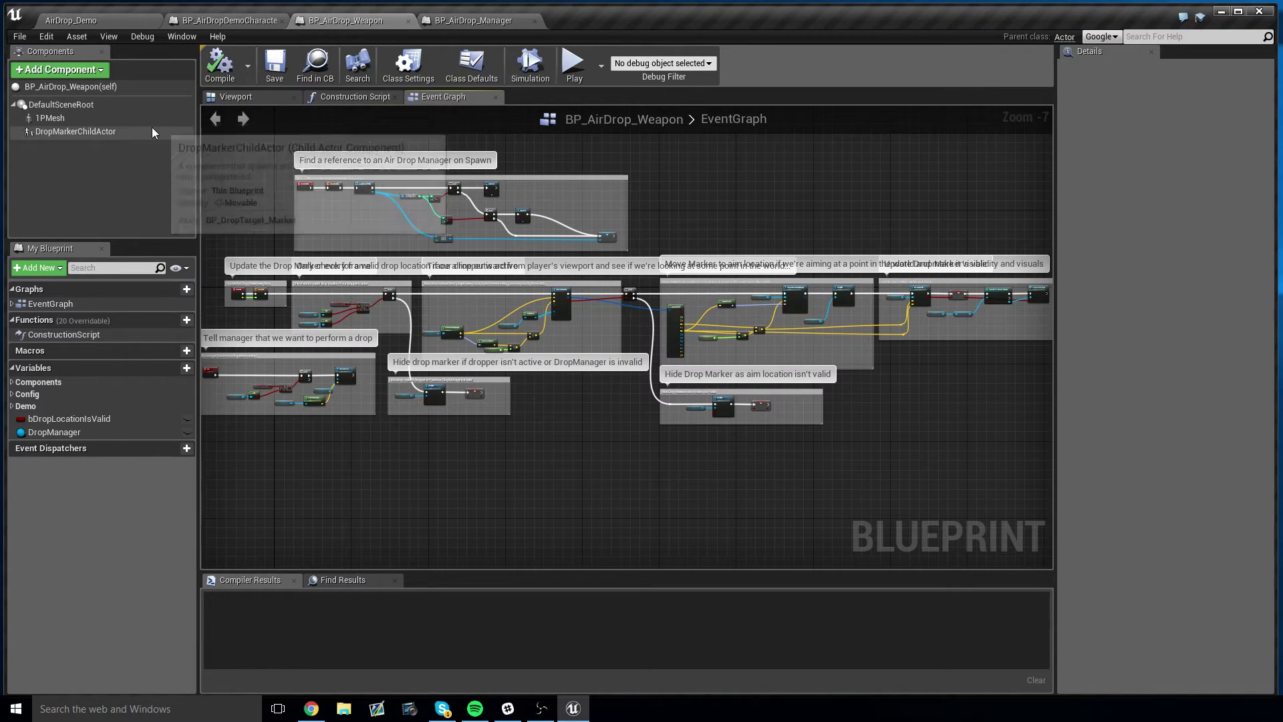
click(326, 95)
click(440, 94)
right_drag(357, 210, 417, 216)
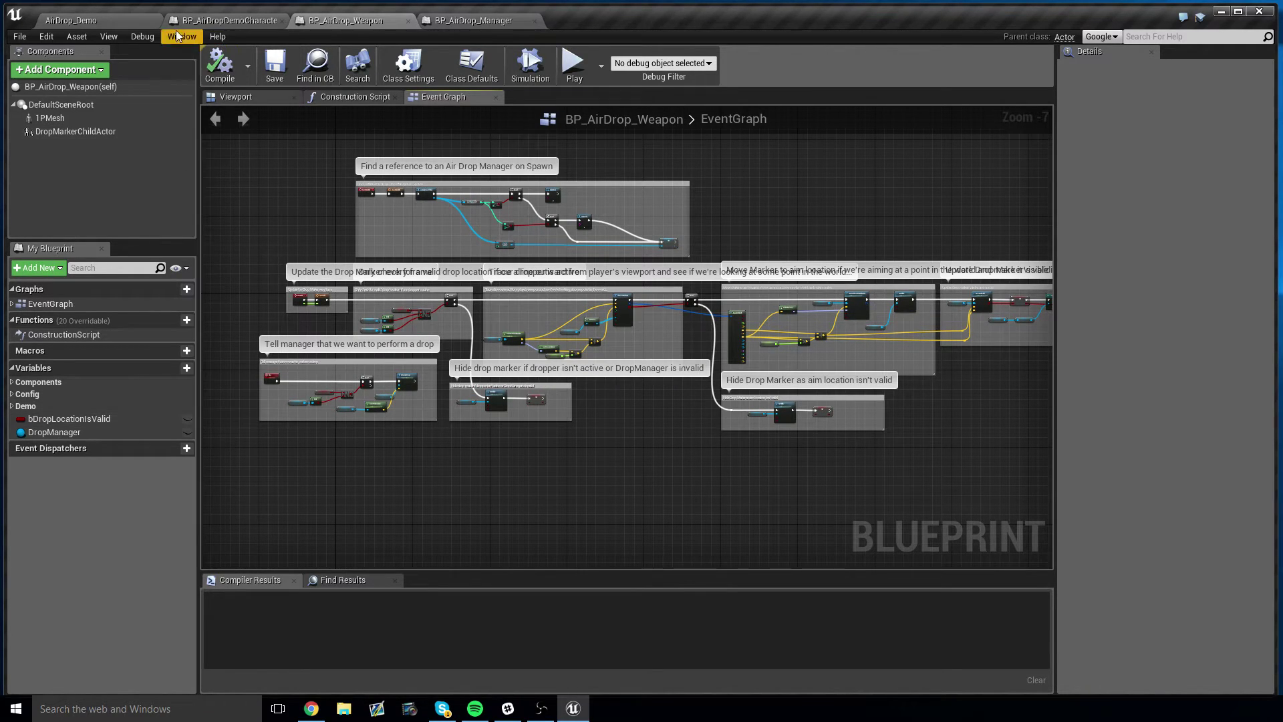
click(71, 20)
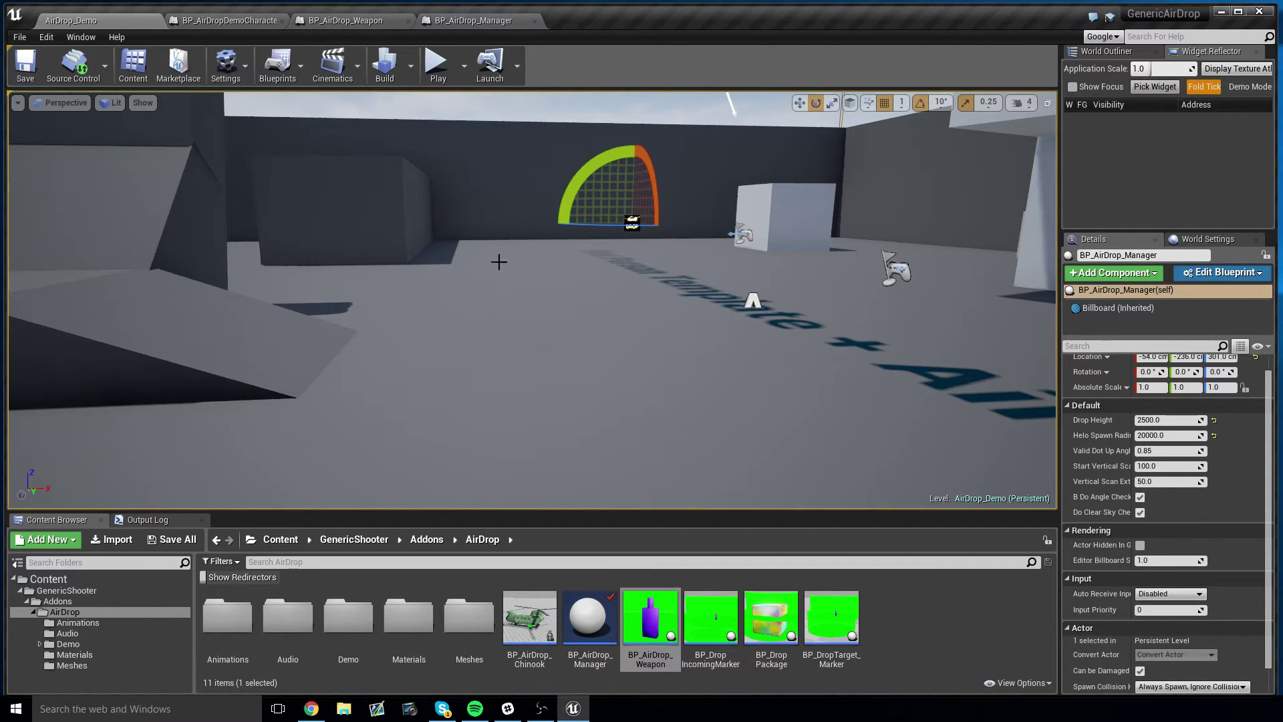
Step: Open the BP_AirDrop_Chinook blueprint, view the helicopter model in its viewport, and return to the level by way of the demo character blueprint
double_click(527, 625)
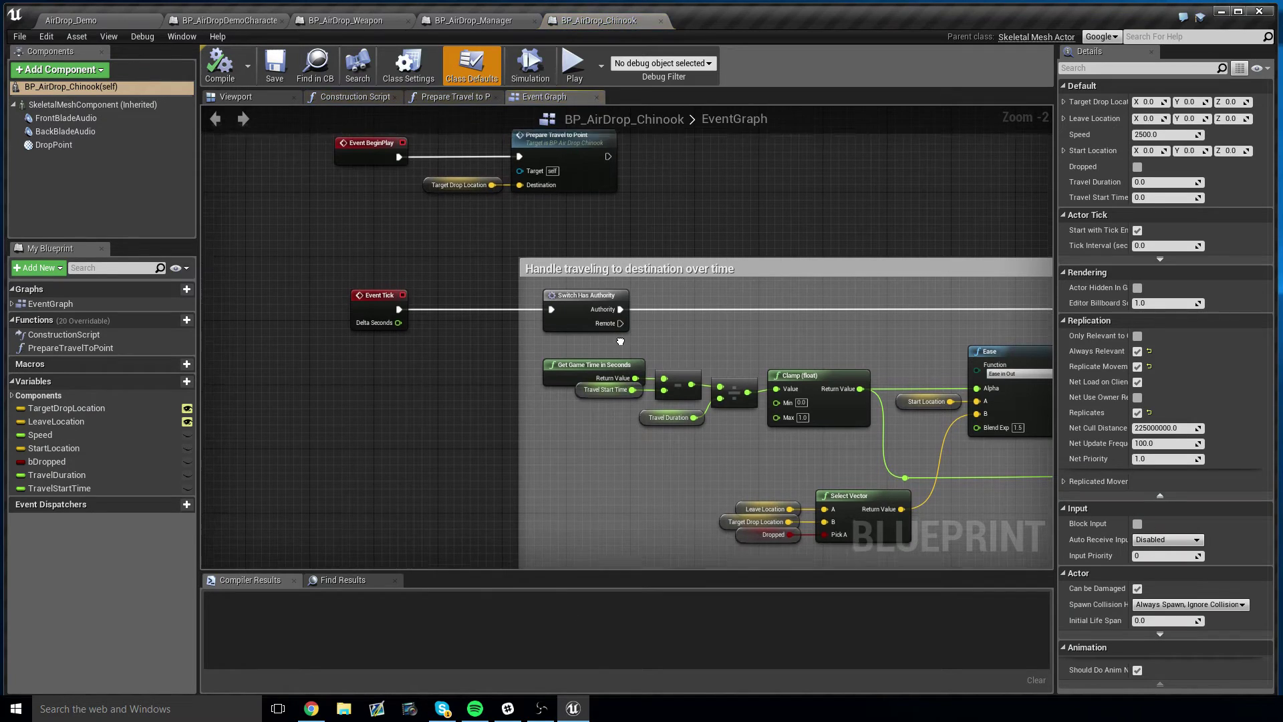
click(242, 95)
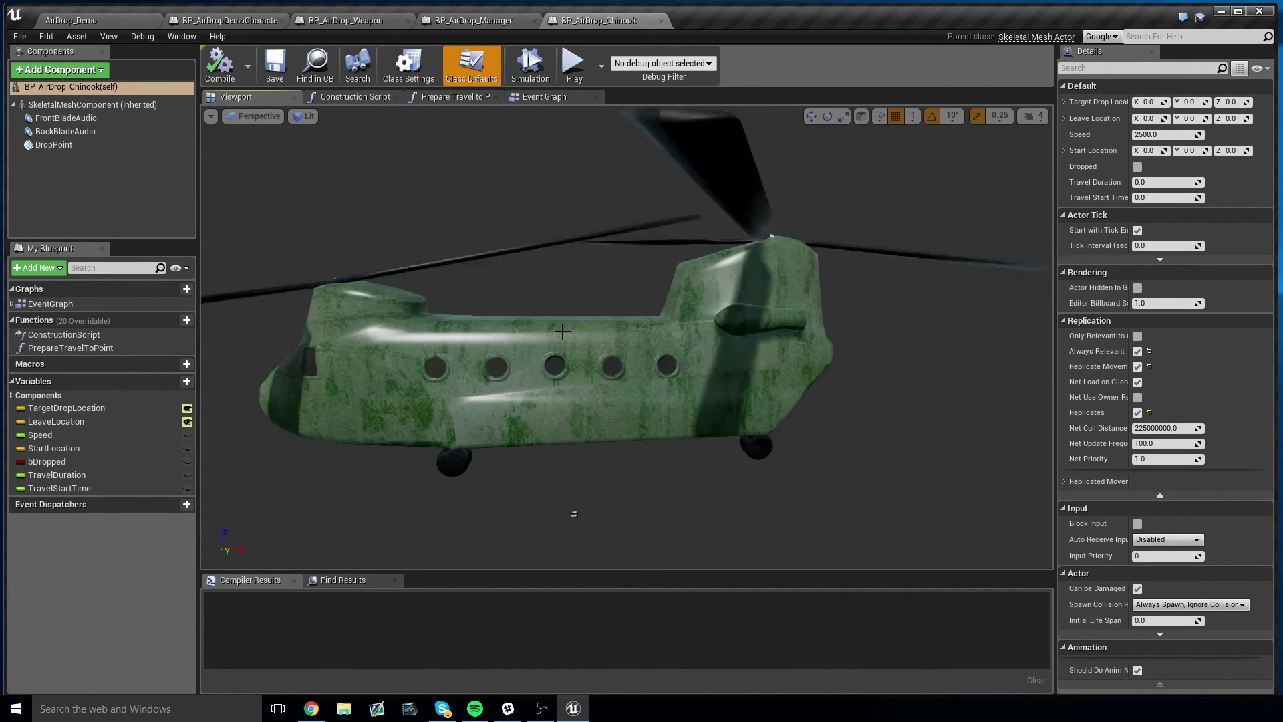
click(231, 21)
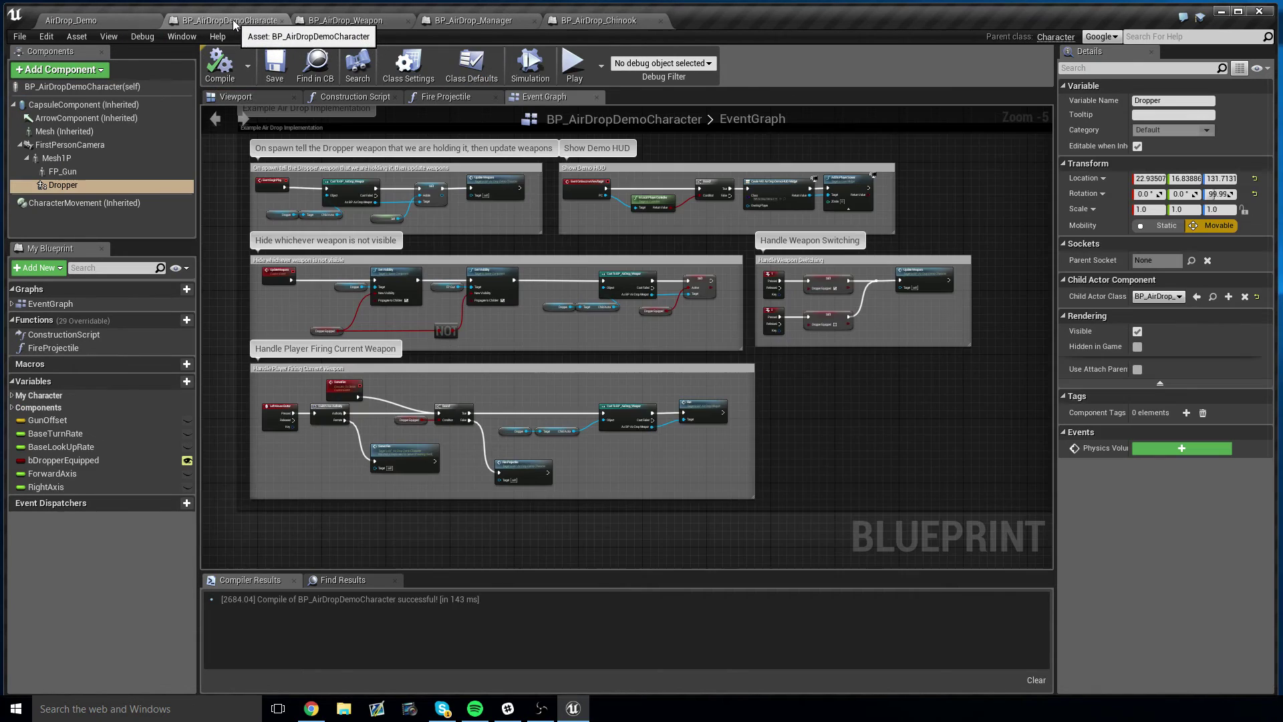
click(115, 14)
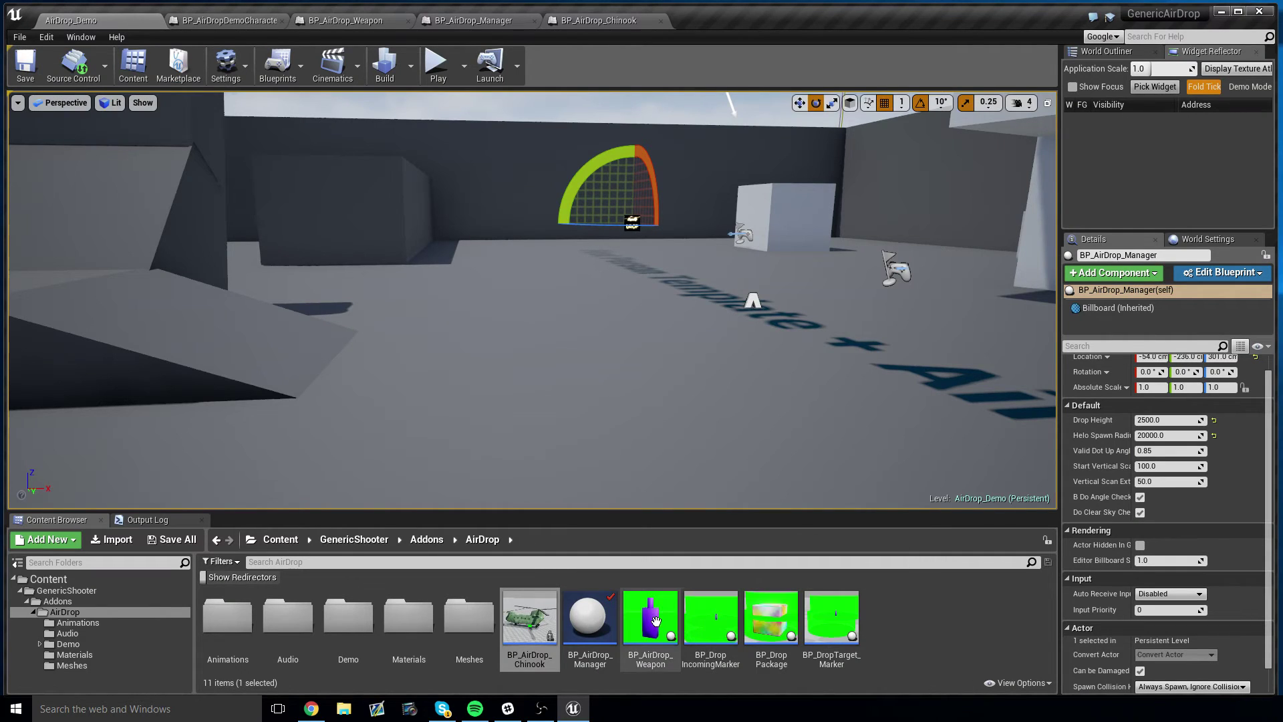
Step: Reopen the BP_AirDrop_Weapon blueprint, view the weapon model in its viewport, and return to the AirDrop_Demo level
double_click(600, 605)
click(250, 98)
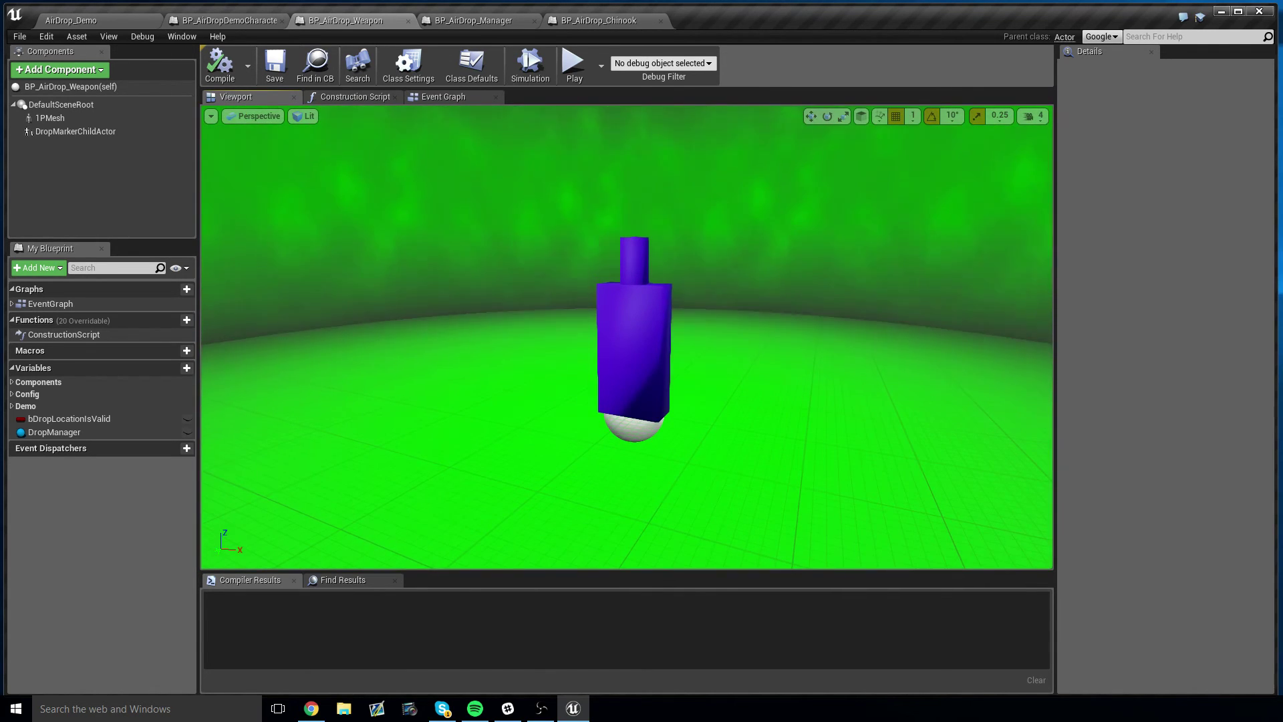
right_drag(575, 275, 575, 292)
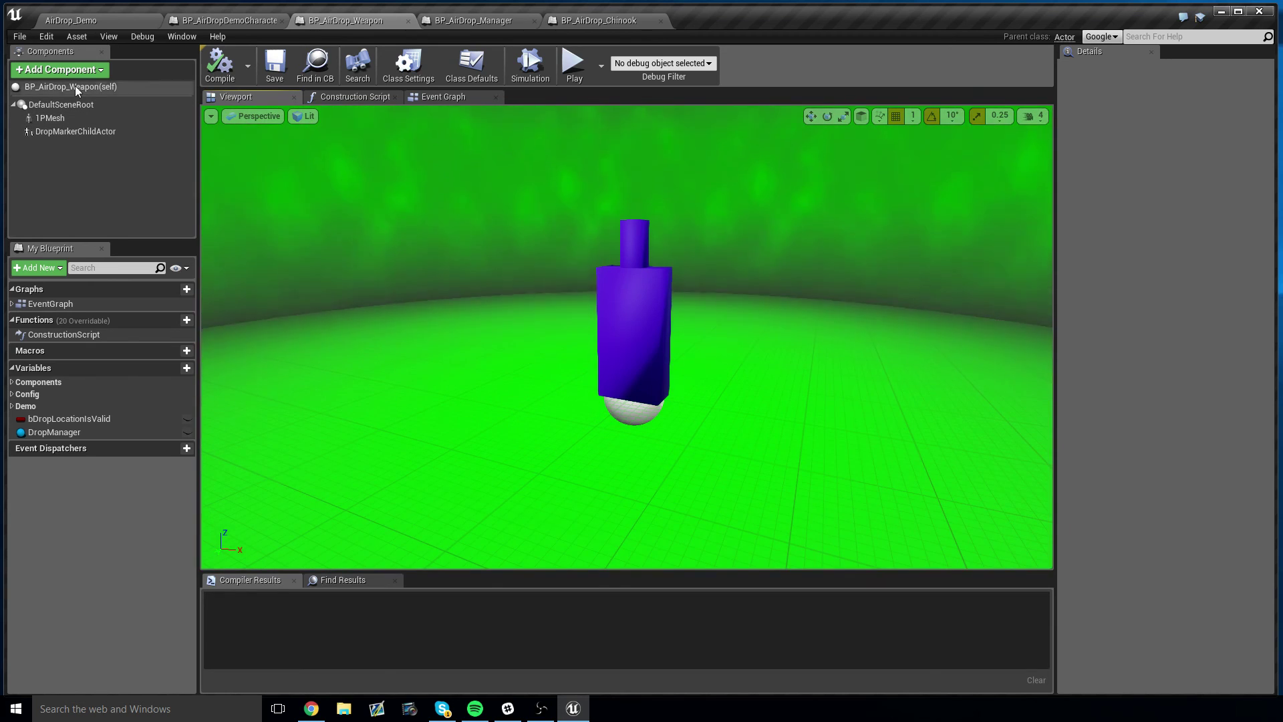
click(75, 21)
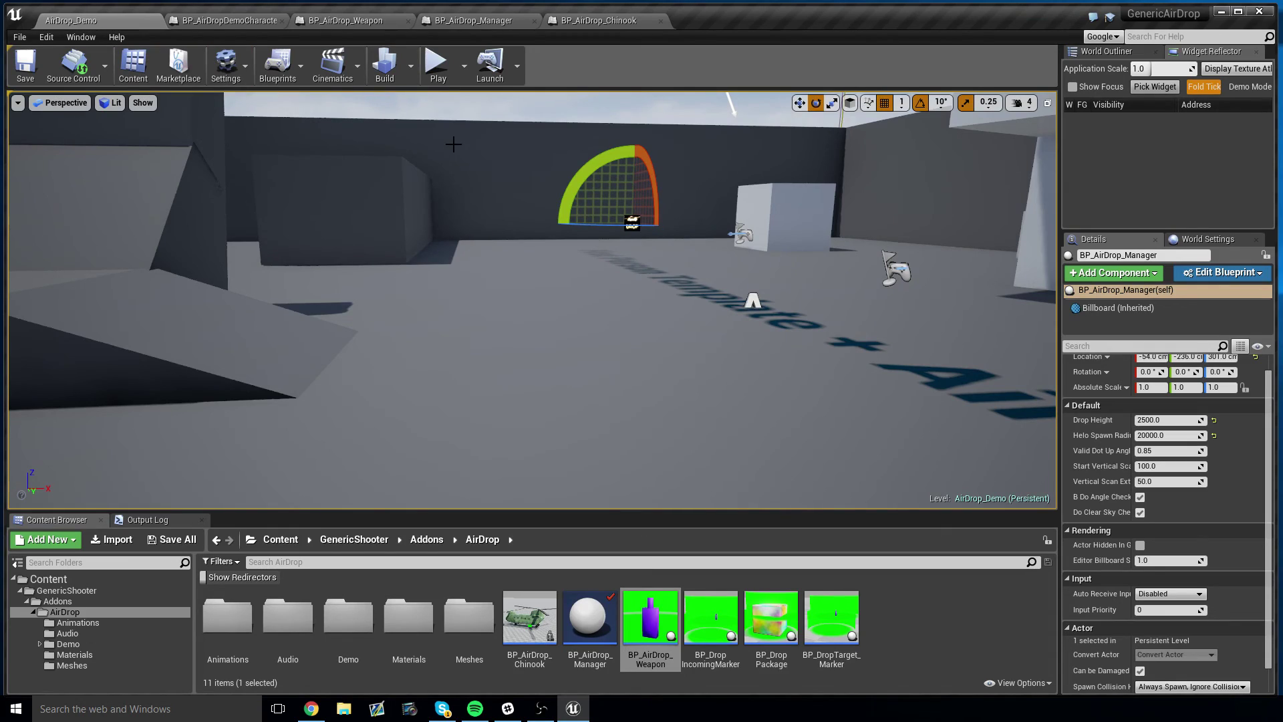